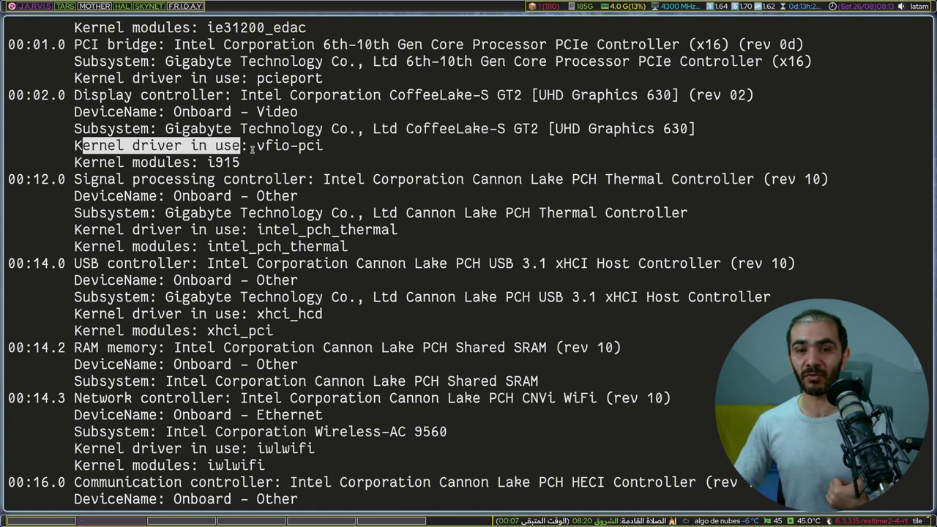
Examine the PCI device listing for the kernel drivers used by the Intel UHD Graphics 630 and the NVIDIA RTX 3070
left_click_drag(256, 147, 327, 149)
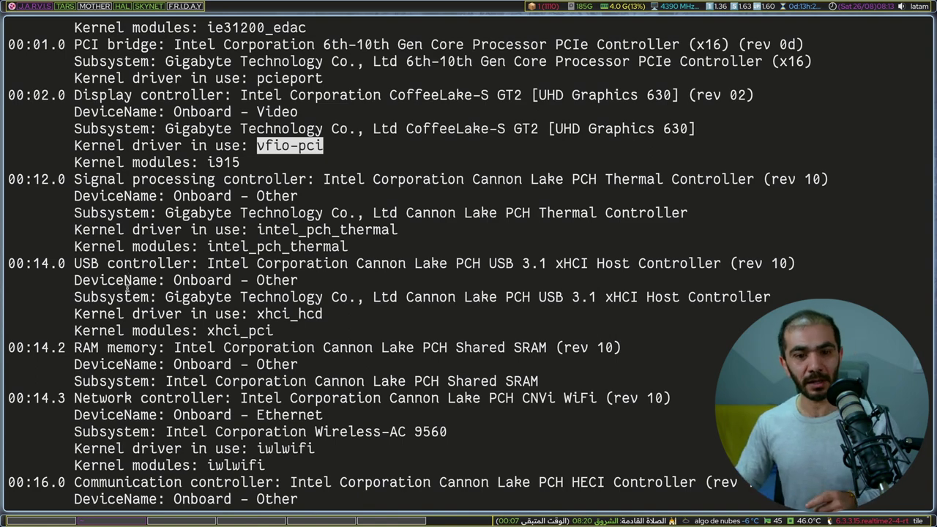
scroll(113, 371, "down", 15)
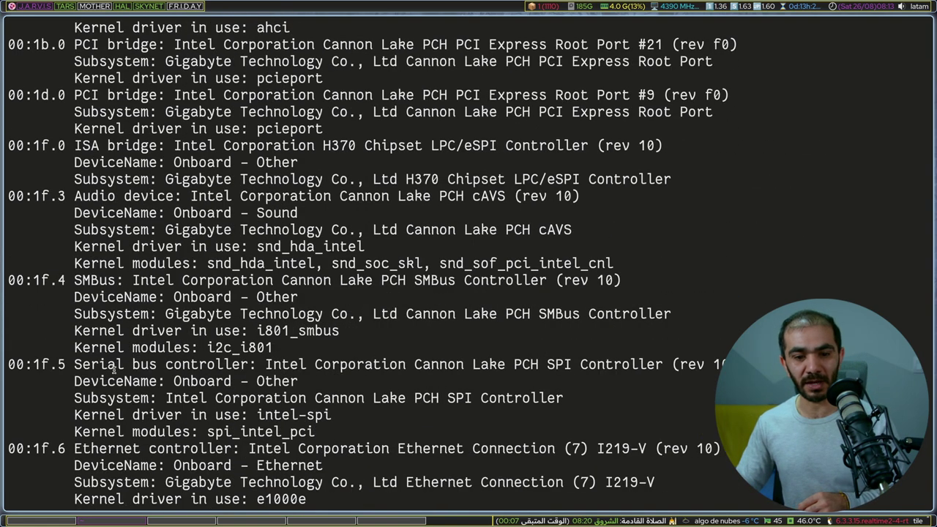
scroll(113, 371, "down", 2)
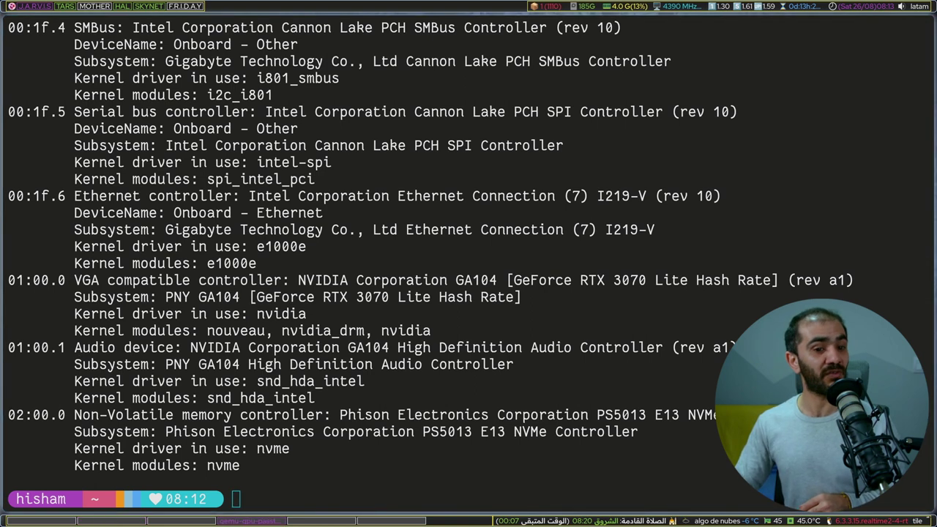
left_click_drag(126, 314, 304, 313)
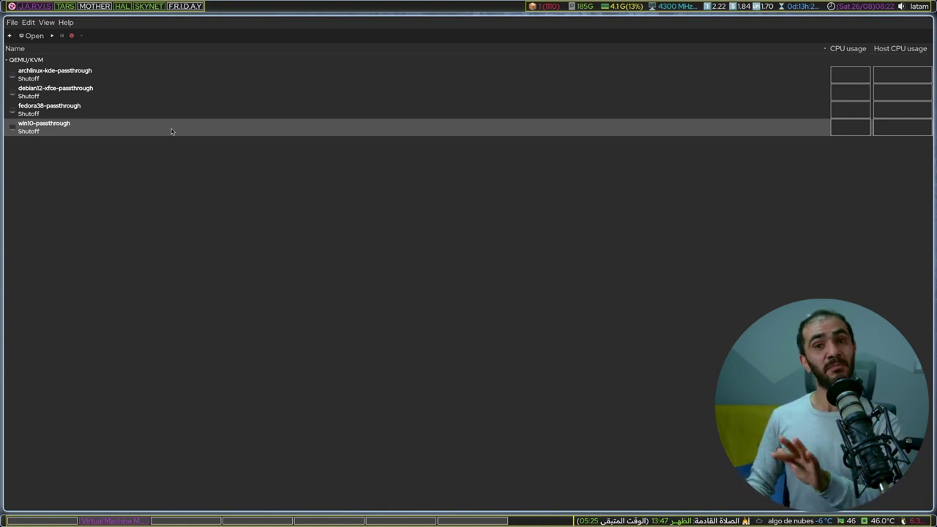
Start a new virtual machine from local install media, using ubuntu-23.04-desktop-amd64.iso from the ISOs pool
left_click(9, 36)
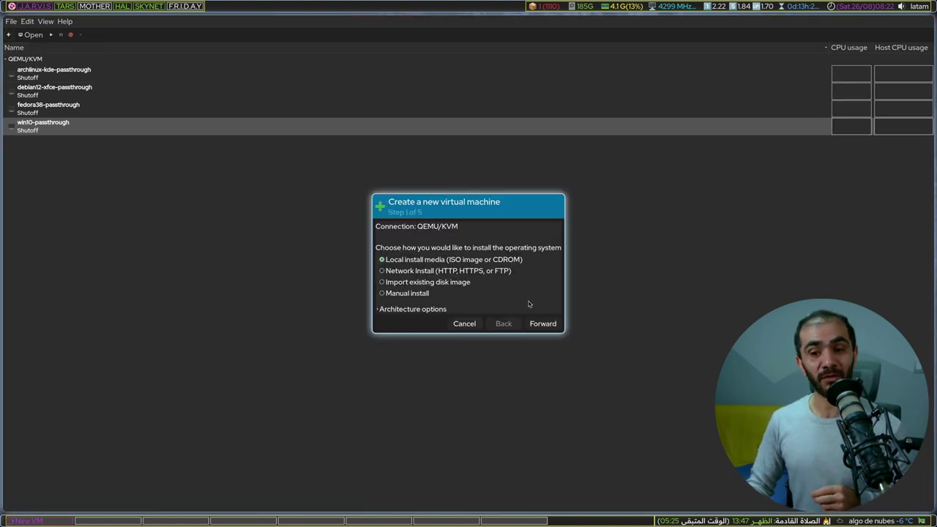
left_click(534, 325)
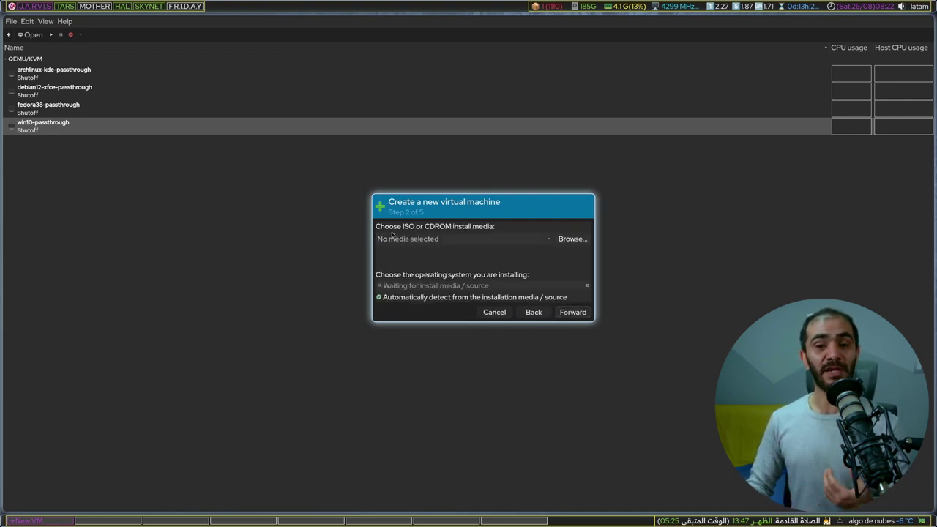
left_click(571, 239)
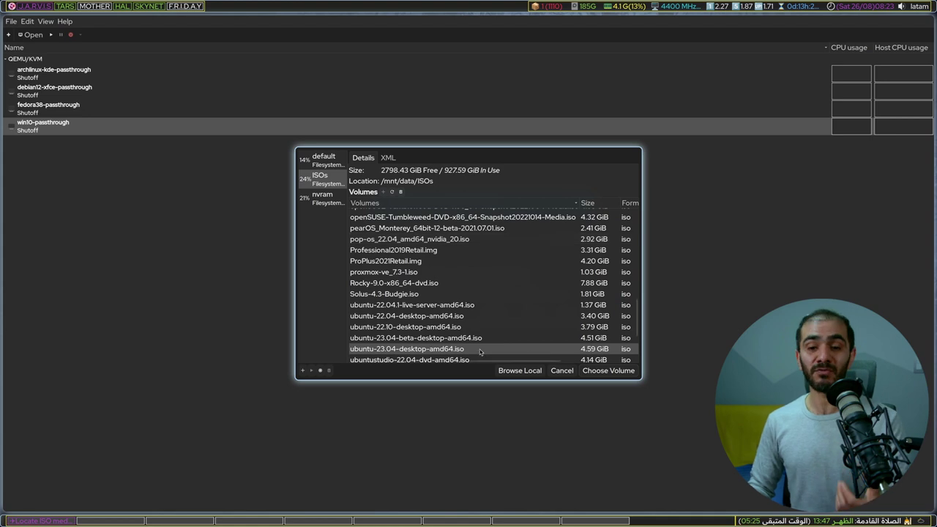
left_click(612, 371)
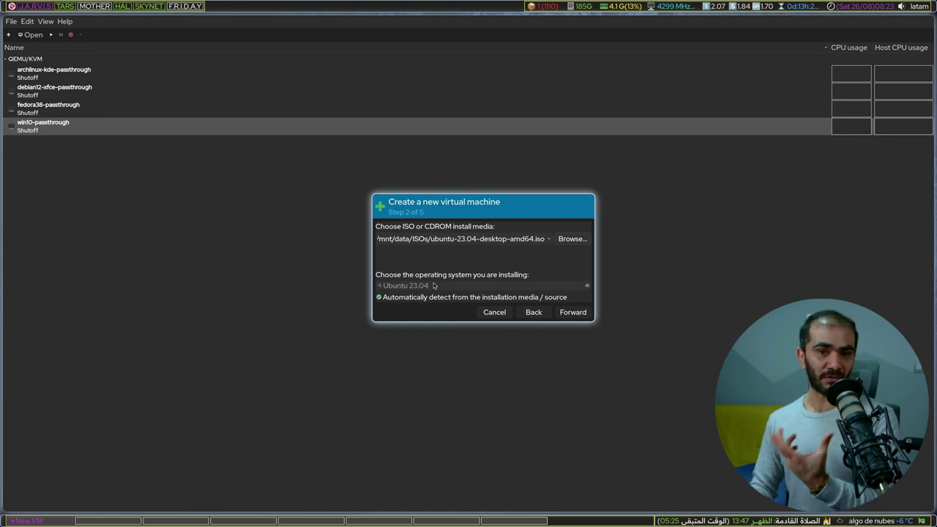
left_click(562, 313)
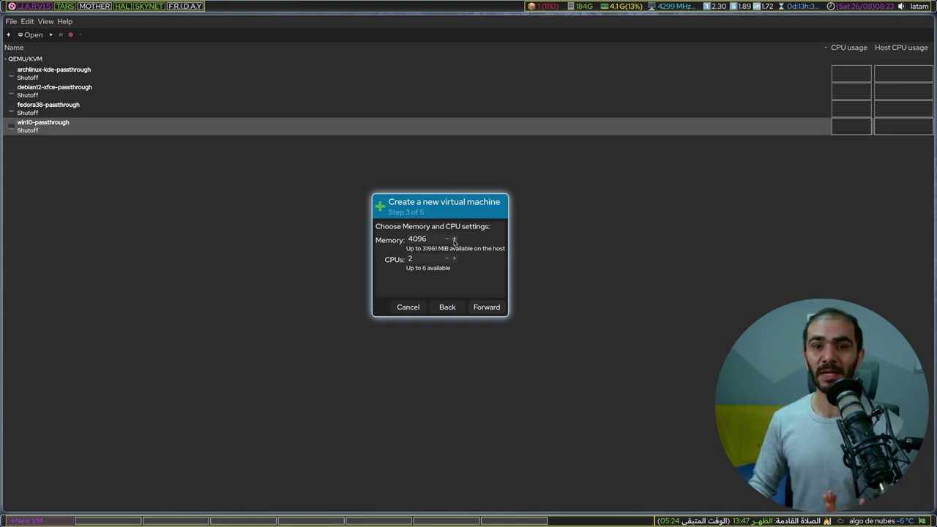
Assign 4 CPUs to the virtual machine and accept the 25 GiB disk image
double_click(430, 258)
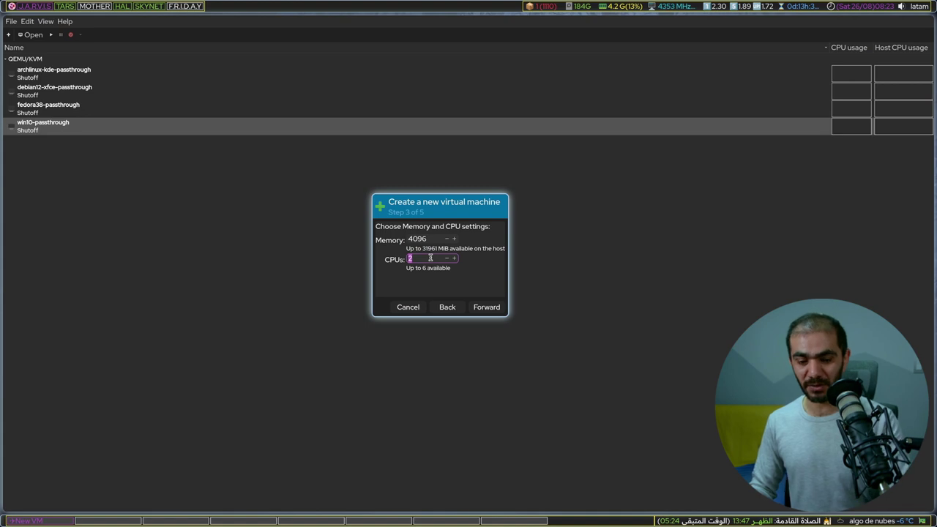
type("4")
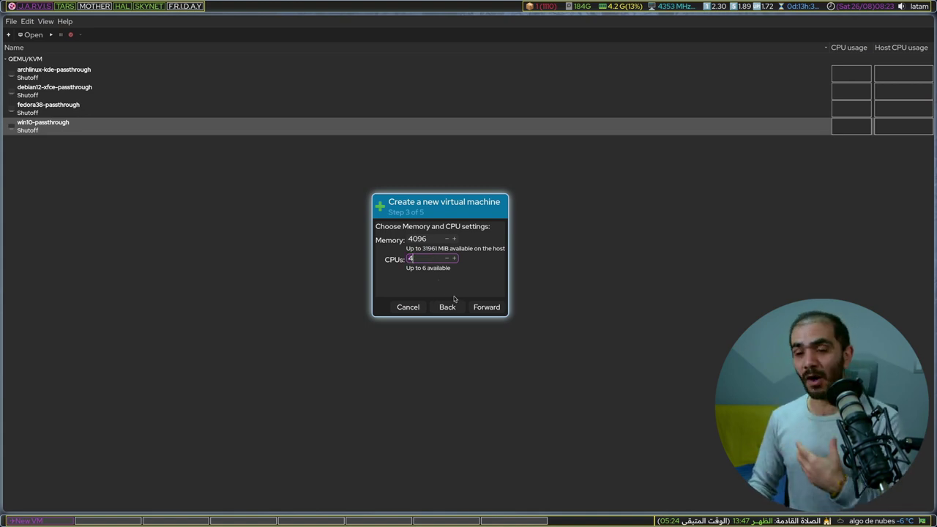
left_click(484, 308)
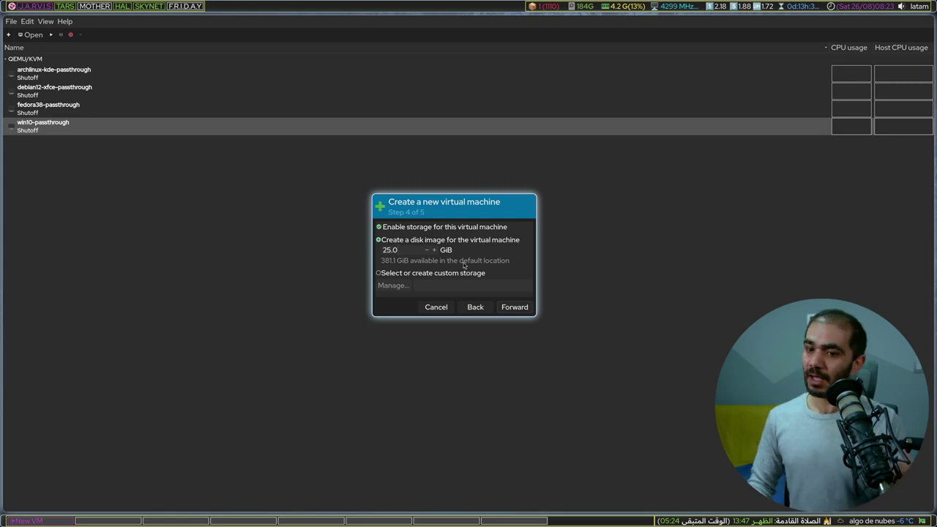
left_click(514, 309)
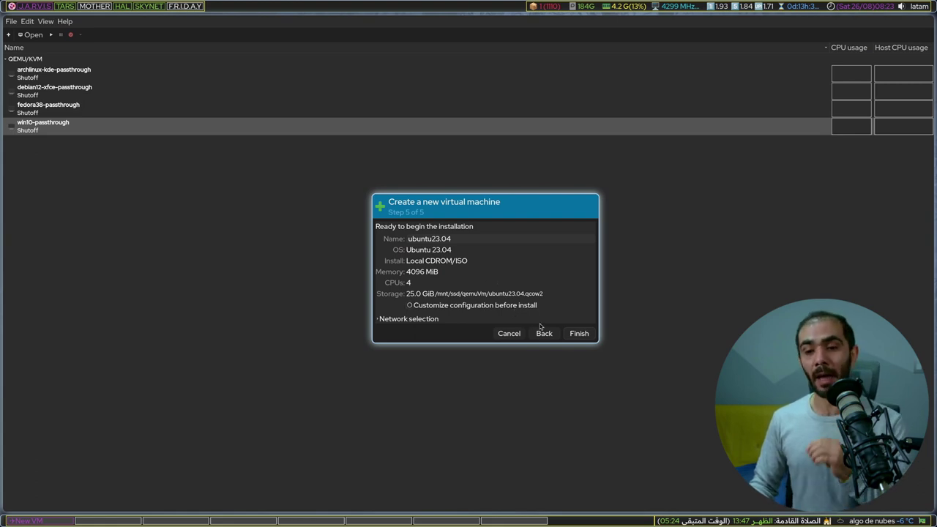
Enable customizing the configuration before install and finish the wizard with the name ubuntu23.04
left_click(447, 309)
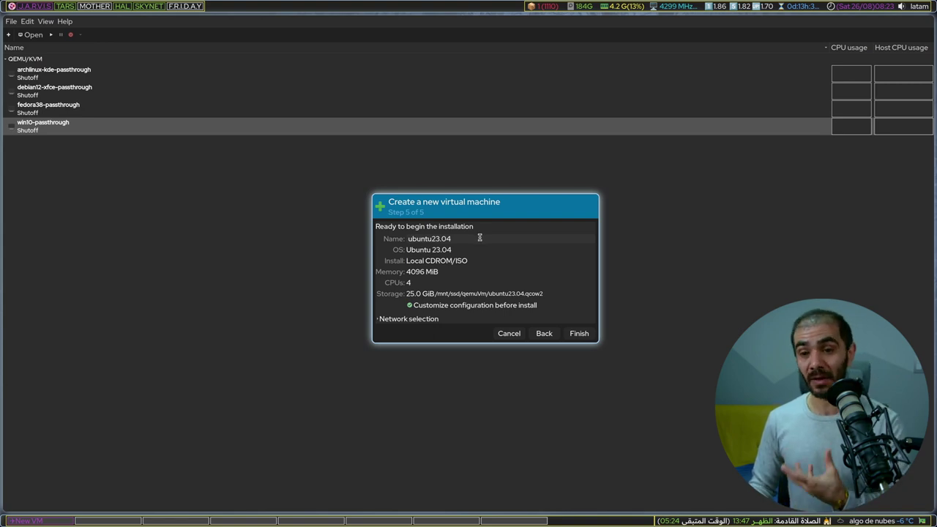
left_click_drag(480, 237, 399, 237)
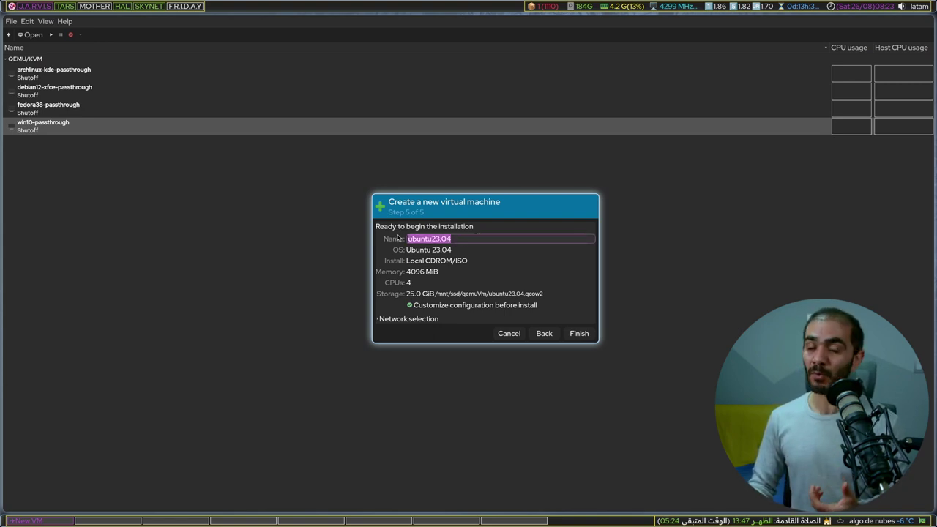
left_click(578, 333)
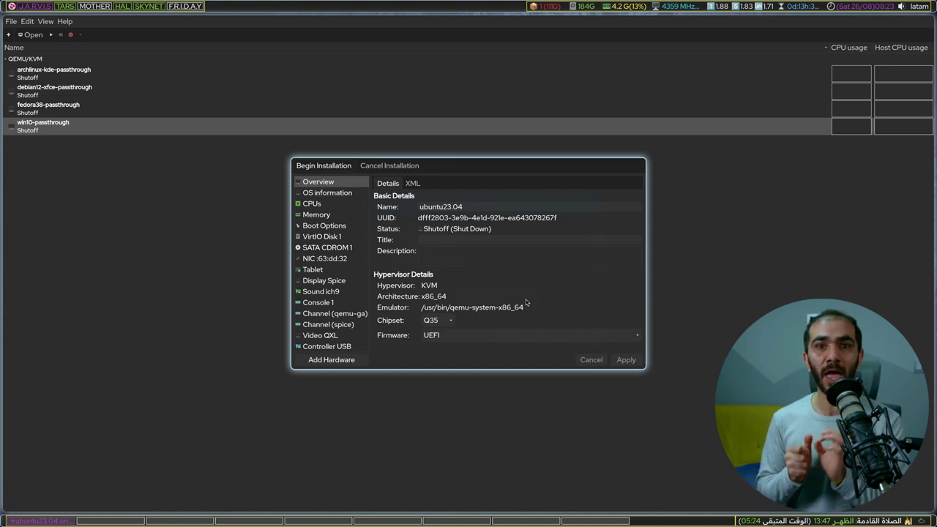
Set the virtual machine's firmware to UEFI and apply the overview settings
left_click(435, 339)
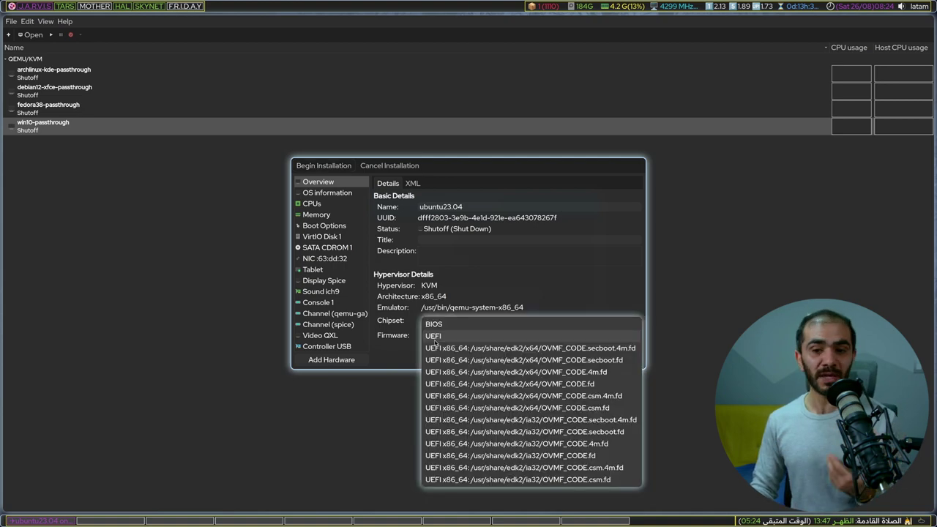
left_click(444, 326)
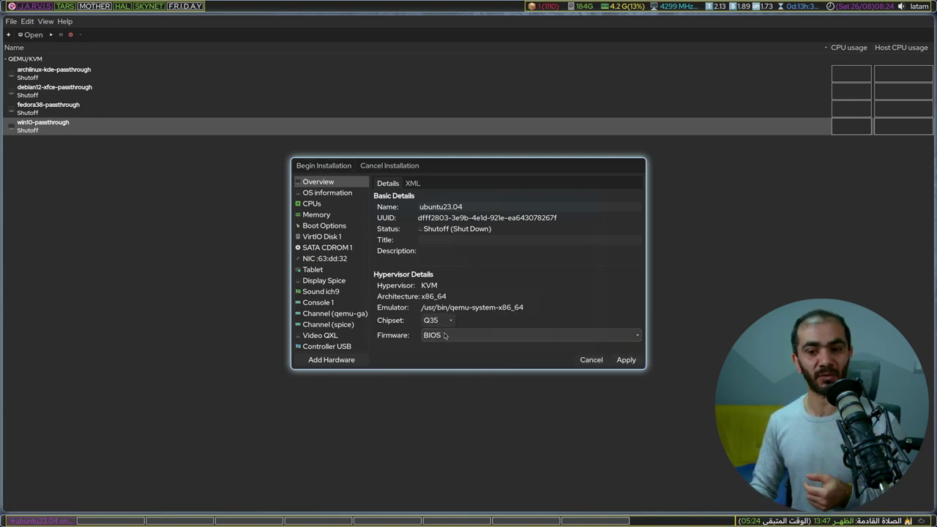
left_click(444, 335)
left_click(448, 346)
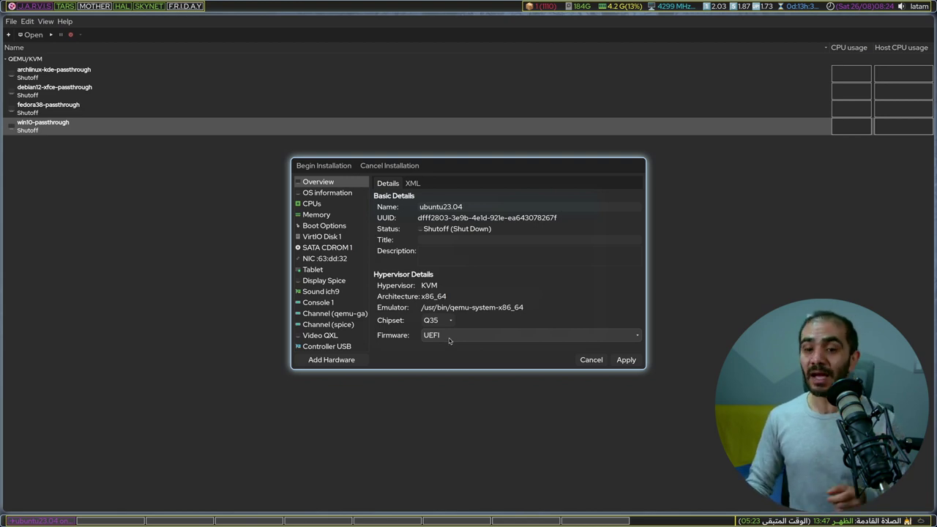
left_click(450, 337)
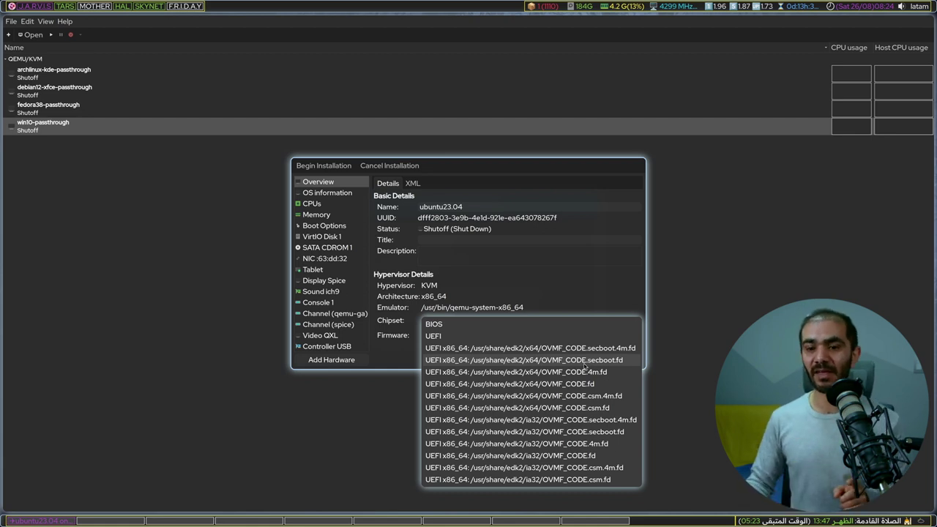
left_click(474, 335)
left_click(617, 360)
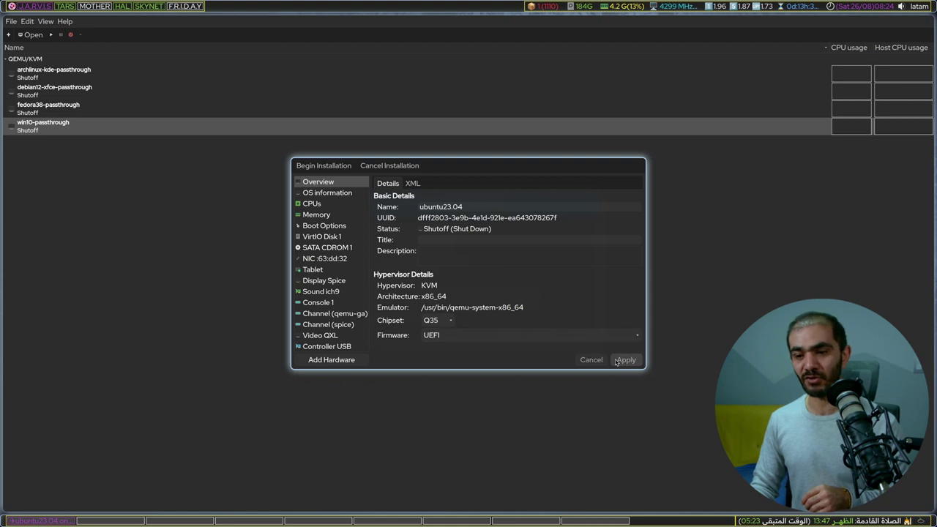
Enable SATA CDROM 1 in the boot device order alongside VirtIO Disk 1 and apply the boot options
left_click(320, 227)
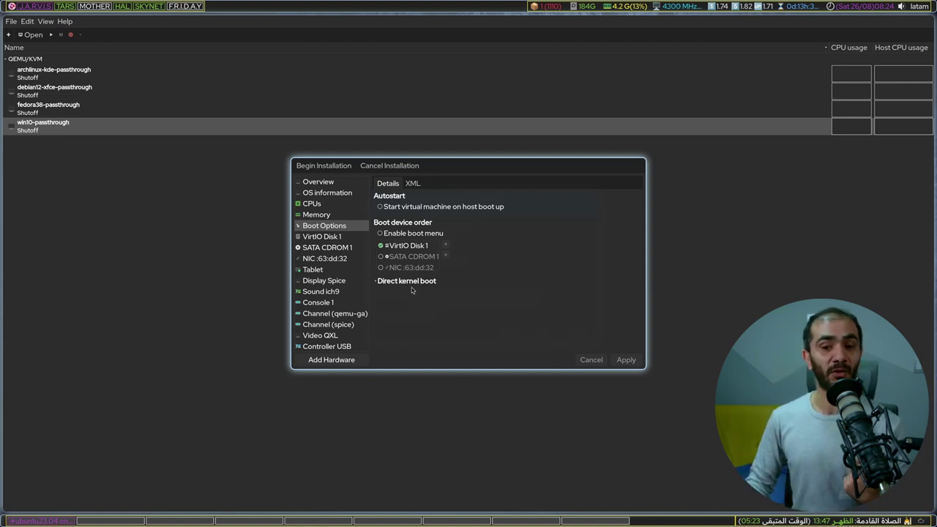
left_click(380, 256)
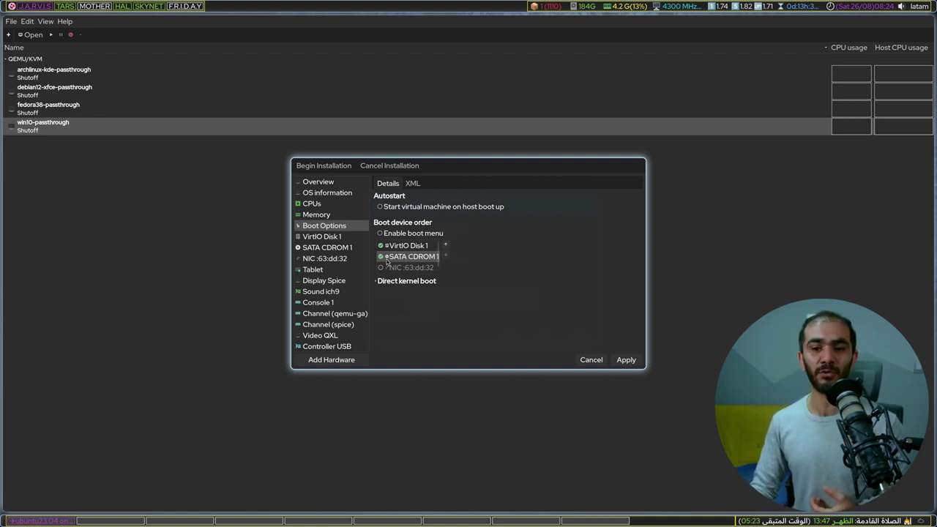
left_click(626, 359)
Enlarge the configuration window, set the video device's model to None and apply it
left_click_drag(558, 320, 691, 383)
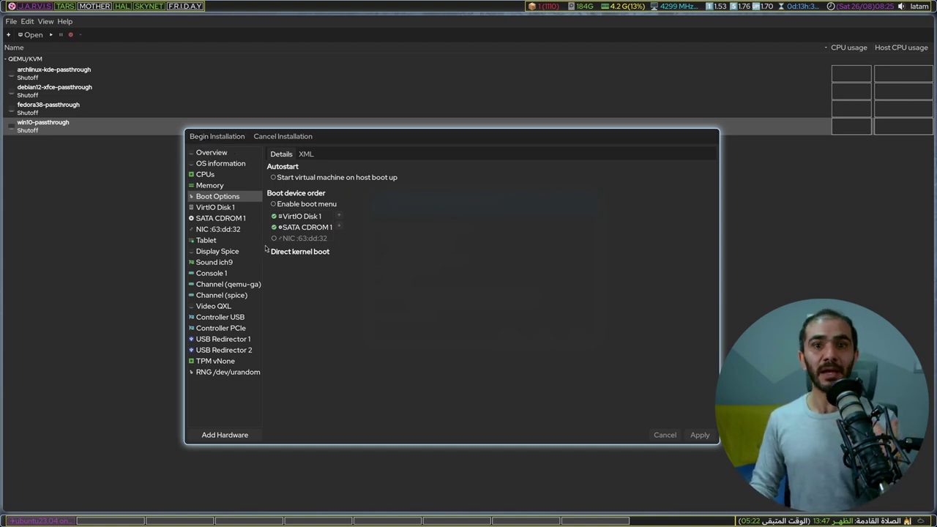
left_click(237, 306)
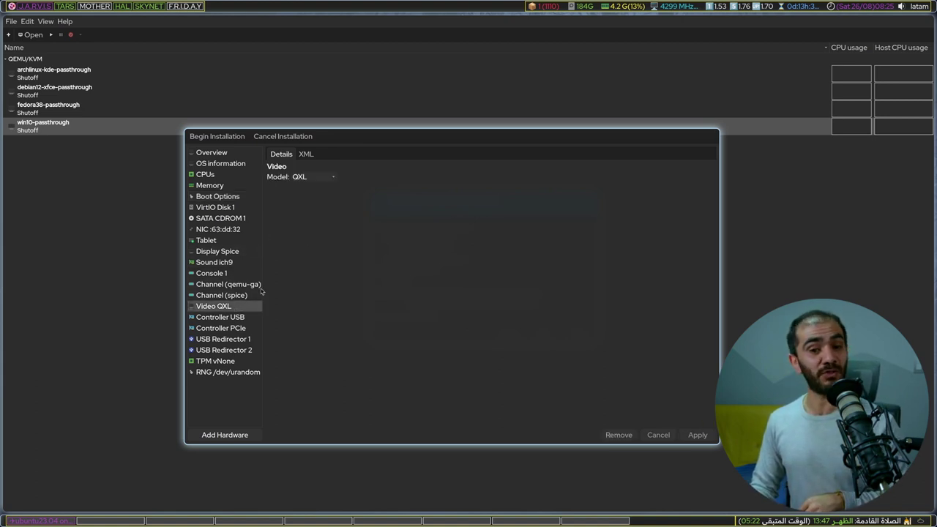
left_click(334, 178)
left_click(304, 253)
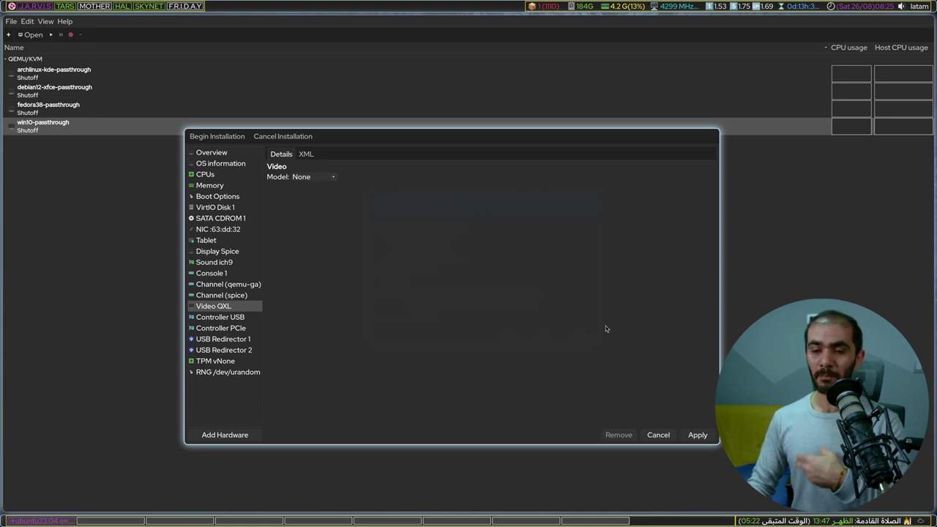
left_click(696, 435)
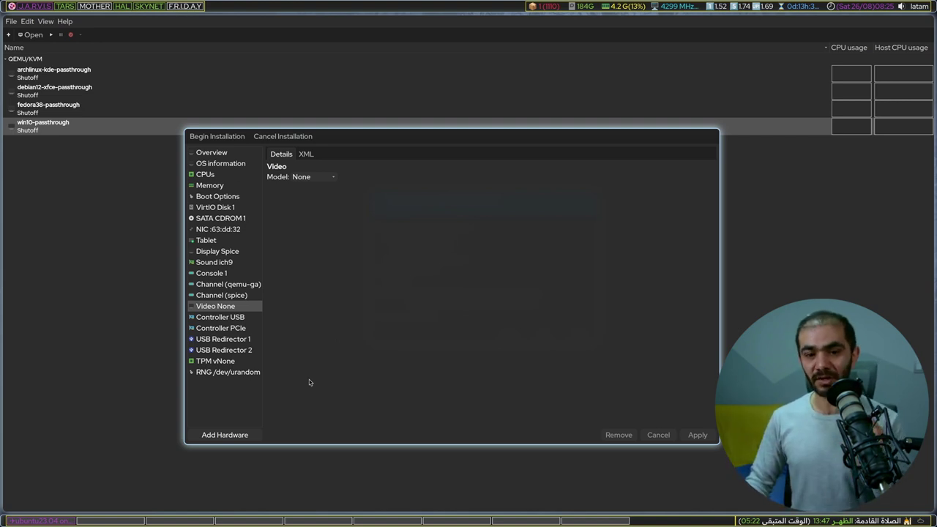
Add the PCI host device 0000:00:02:0 (Intel UHD Graphics 630) and confirm using it although other guests use it
left_click(209, 436)
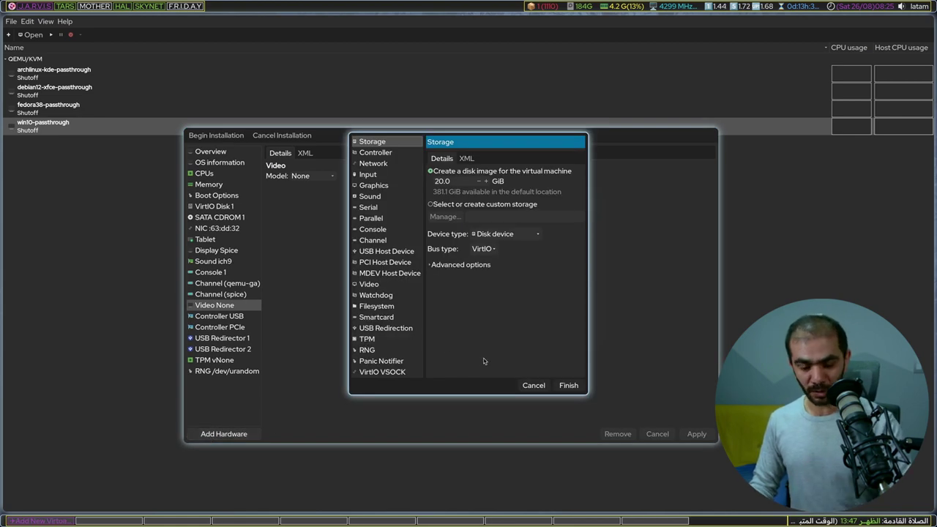
left_click_drag(366, 340, 177, 333)
left_click_drag(402, 393, 567, 421)
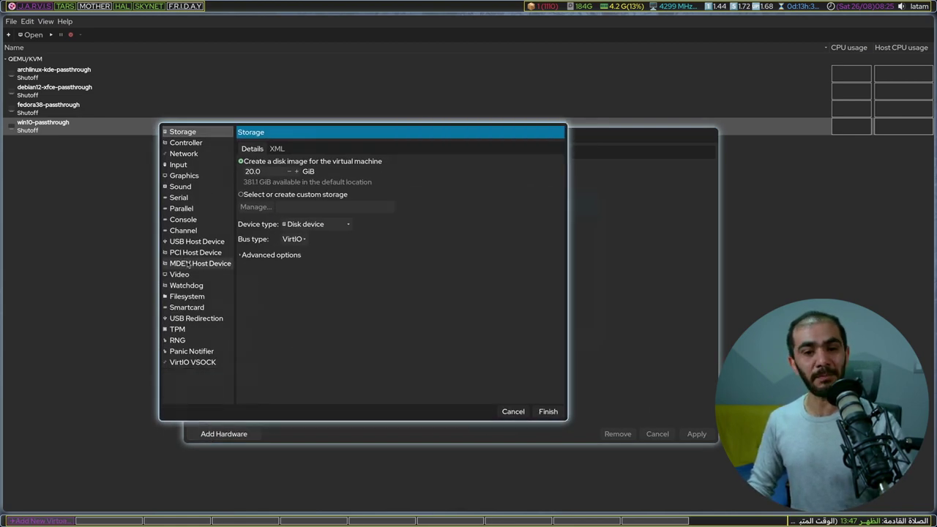
left_click(190, 254)
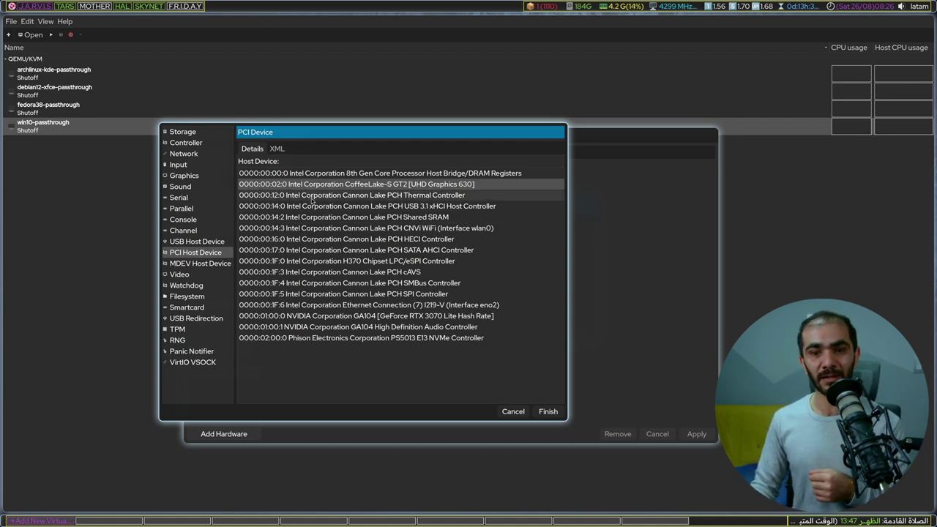
left_click(545, 412)
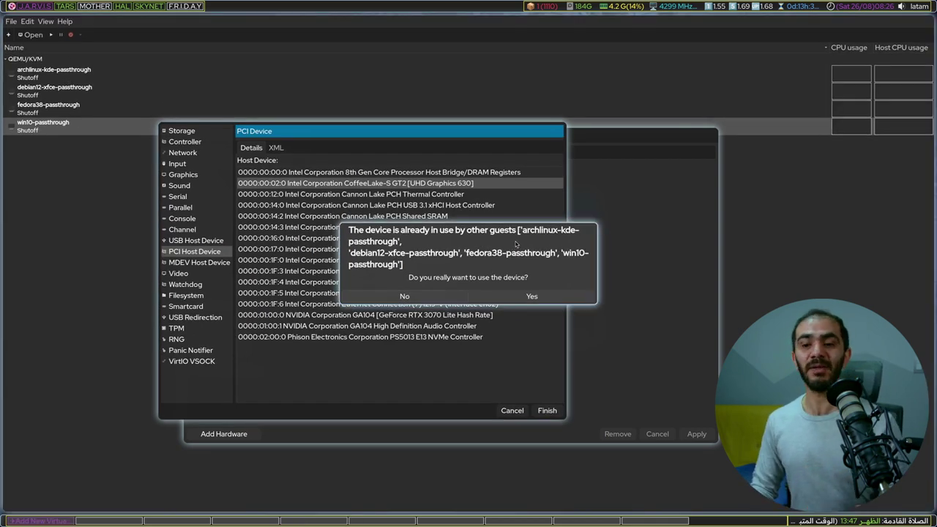
left_click(530, 296)
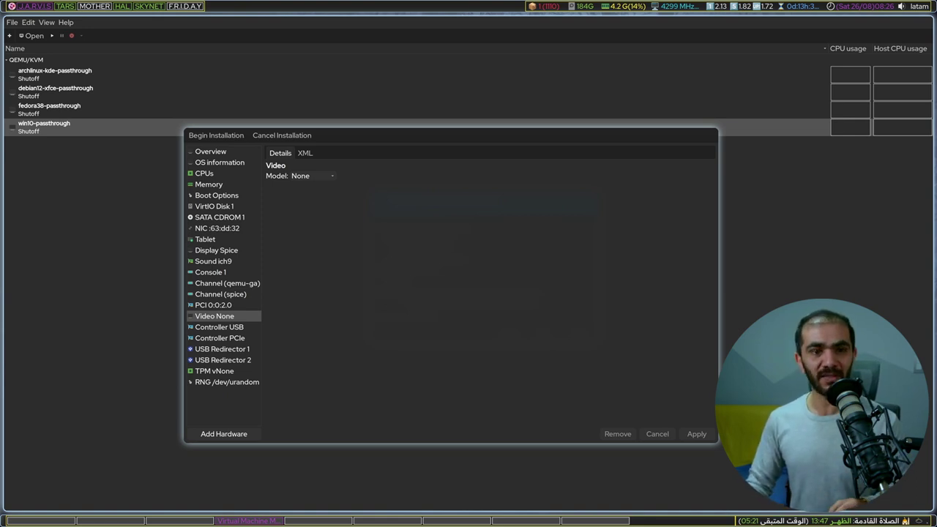
Insert evdev inputs under <devices> in the VM's overview XML for the Logitech mouse and Keychron keyboard (grab all, grabToggle ctrl-ctrl, repeat on) and apply
key("alt+Tab")
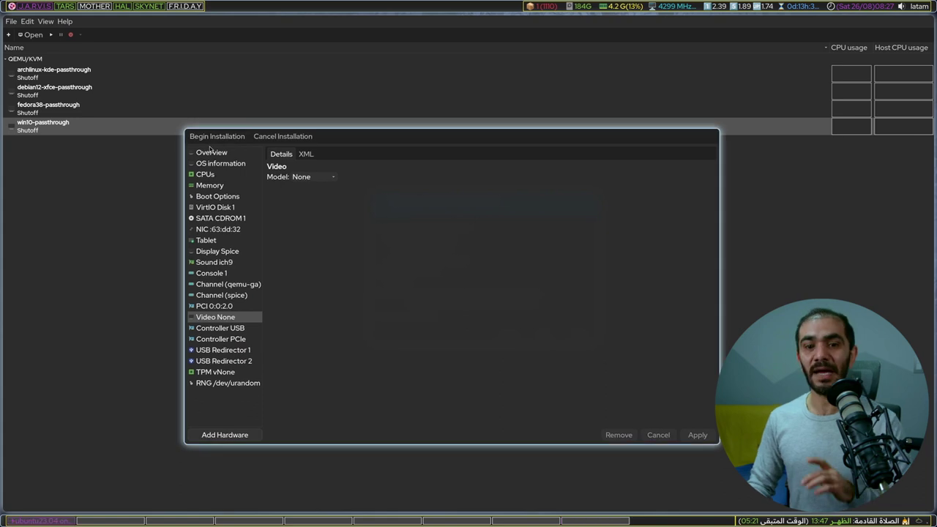
left_click(211, 153)
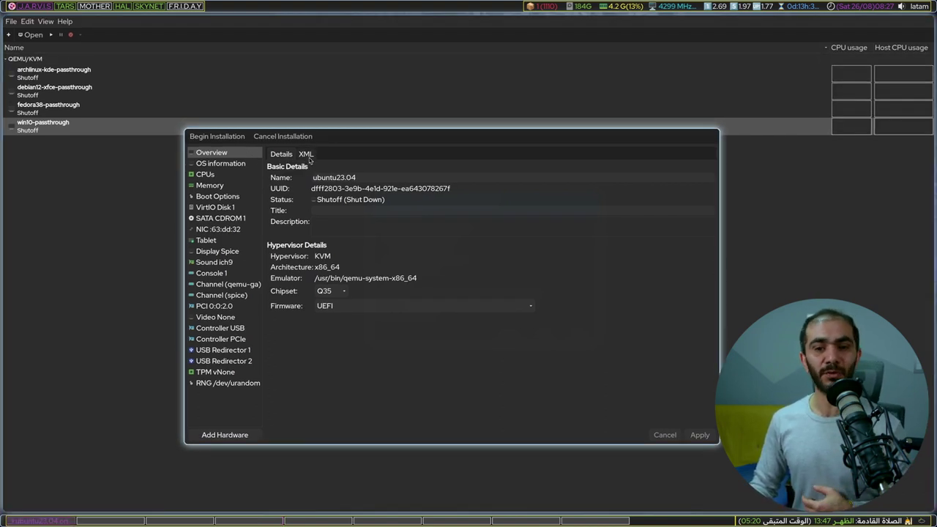
left_click(307, 156)
scroll(345, 284, "down", 7)
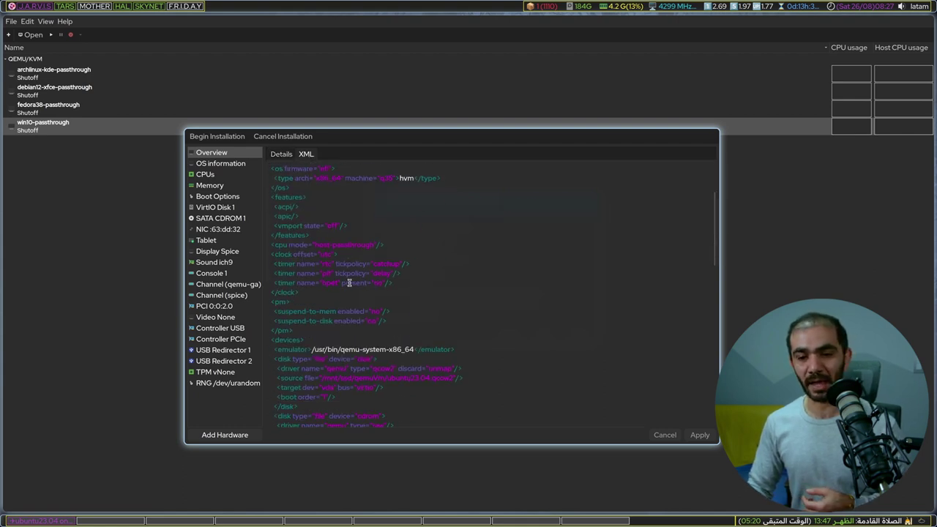
left_click(314, 237)
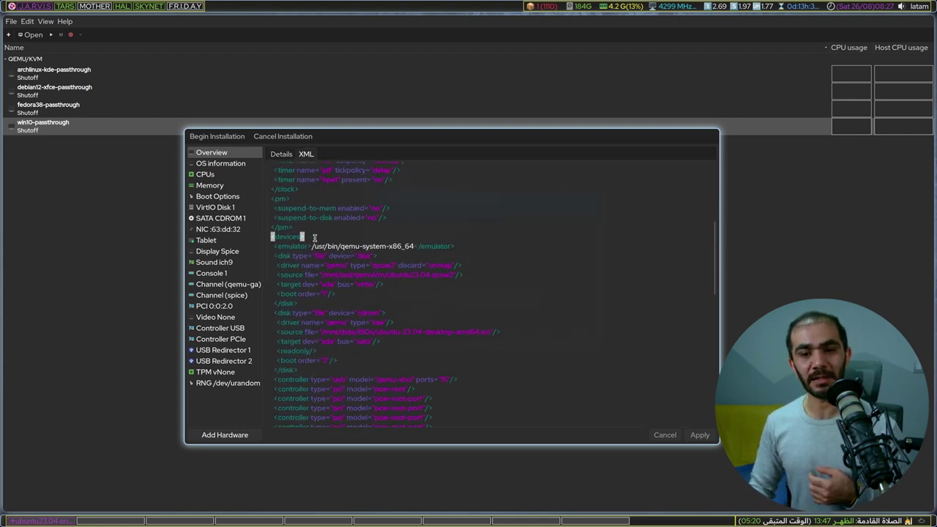
key("Return")
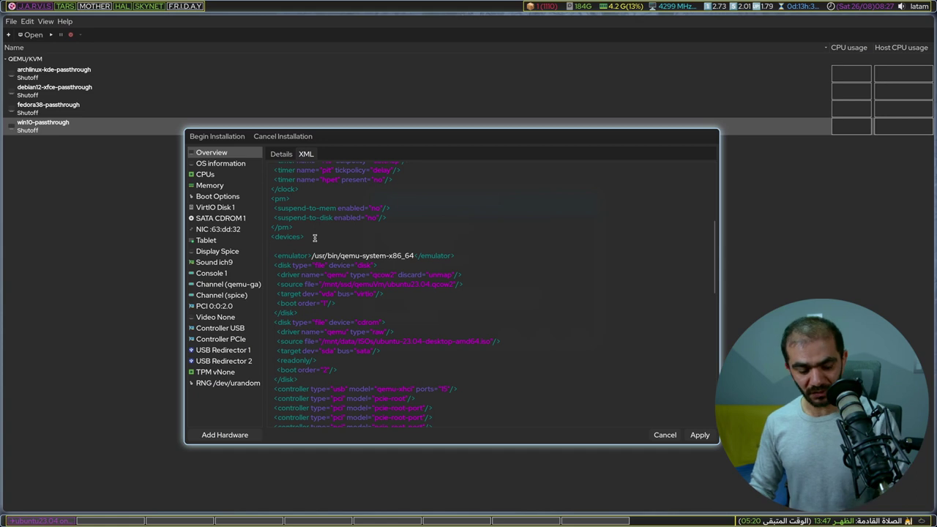
type("<input type=\"evdev\">   <source dev=\"/dev/input/by-id/usb-Logitech_USB_Receiver-if01-event-mouse\"/> </input> <input type=\"evdev\">   <source dev=\"/dev/input/by-id/usb-Keychron_Keychron_K14-event-kbd\" grab=\"all\" grabToggle=\"ctrl-ctrl\" repeat=\"on\"/> </input>")
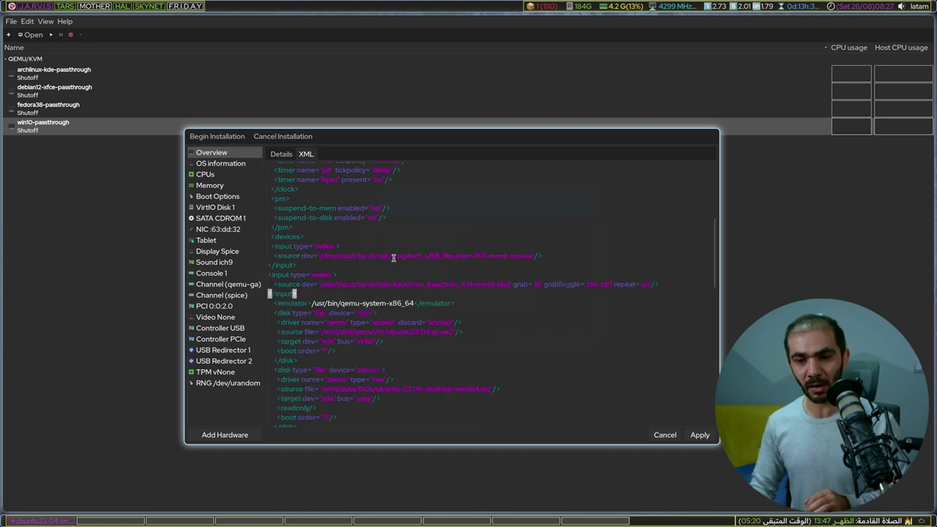
left_click_drag(395, 257, 419, 265)
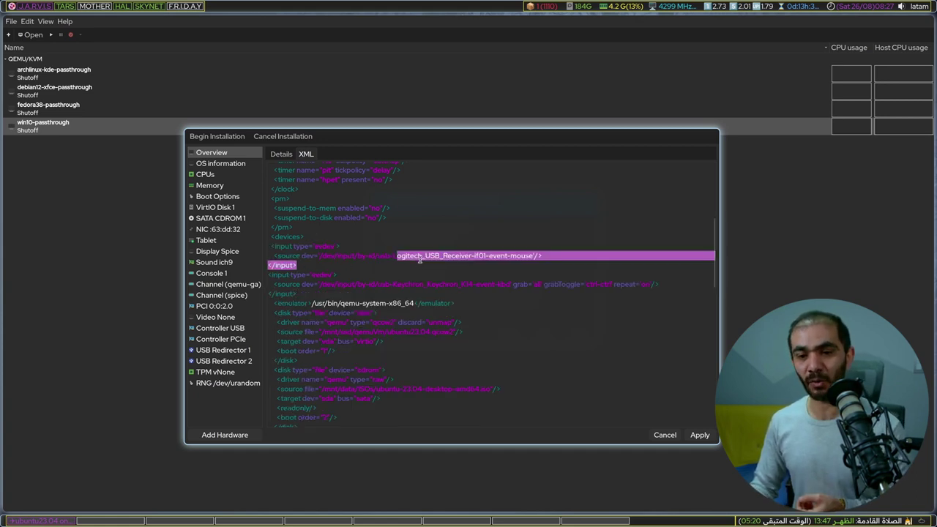
left_click(692, 435)
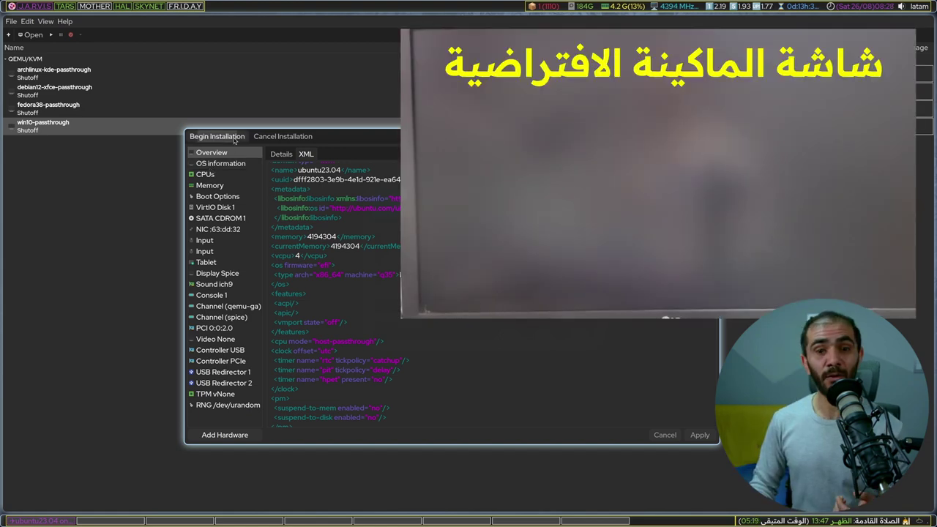
Begin the installation of ubuntu23.04 and open the About page of the Settings in the booted Ubuntu live session
left_click(233, 137)
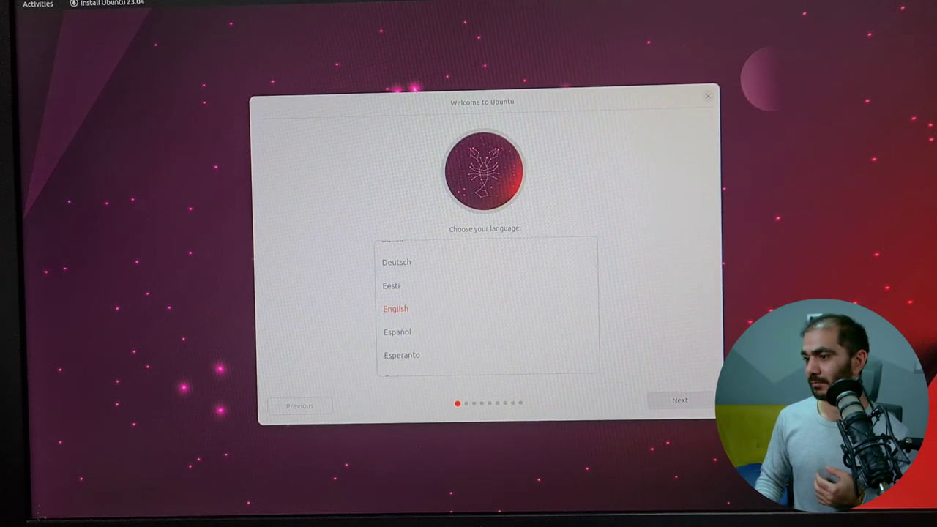
left_click(898, 4)
left_click(800, 10)
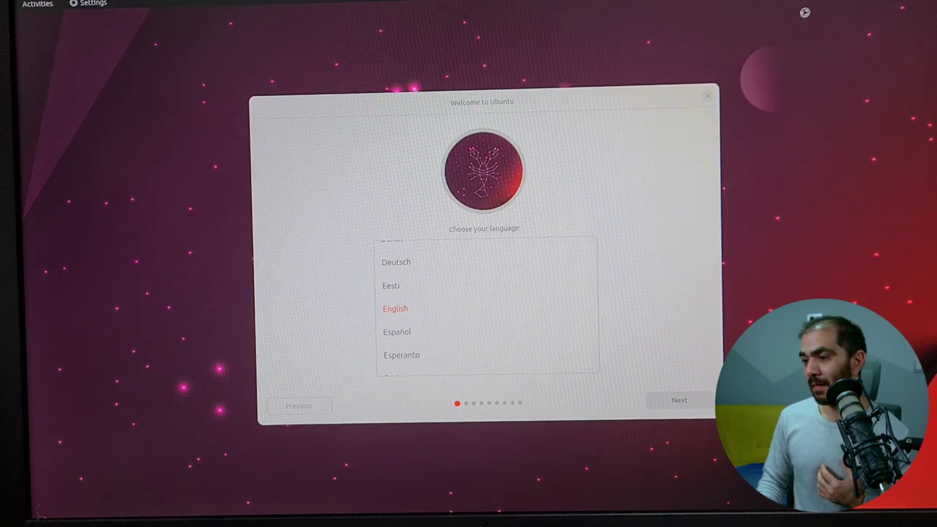
scroll(320, 288, "down", 5)
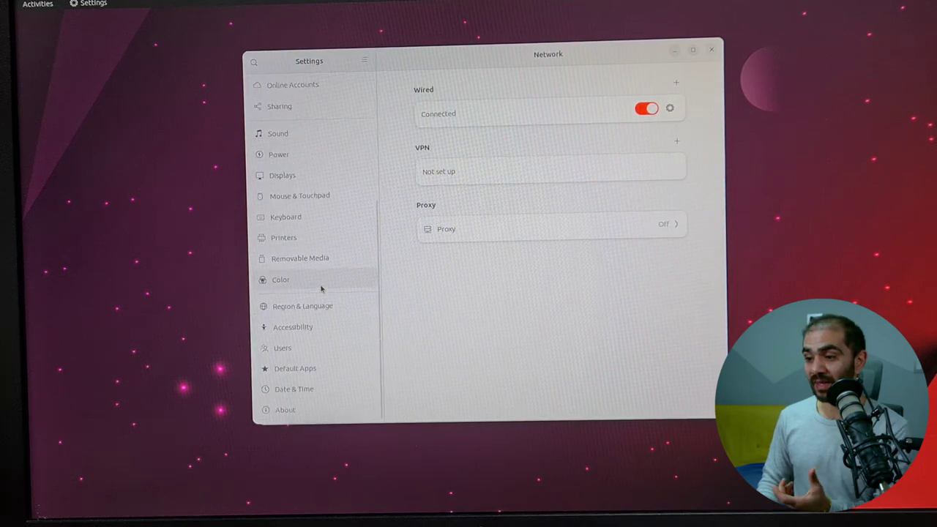
left_click(303, 409)
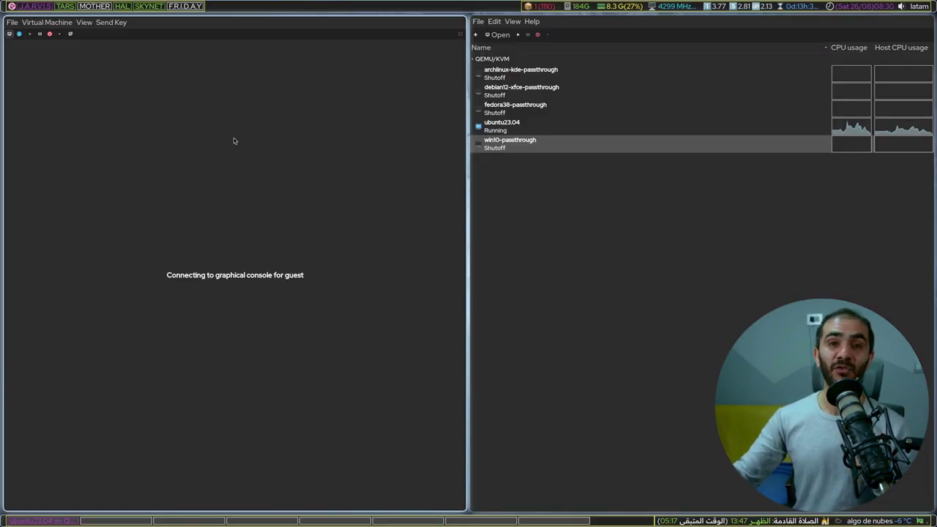
Power off the ubuntu23.04 virtual machine and close its console window
left_click(59, 34)
left_click(67, 82)
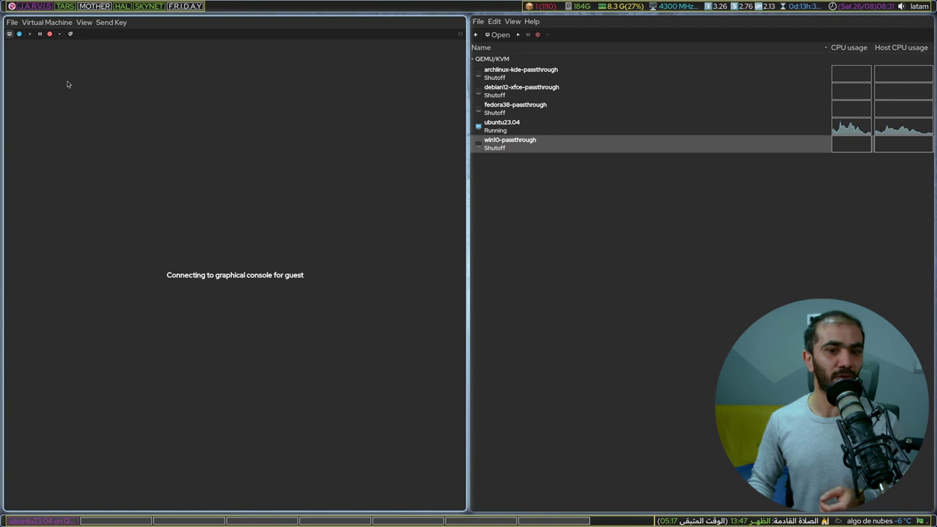
key("ctrl+w")
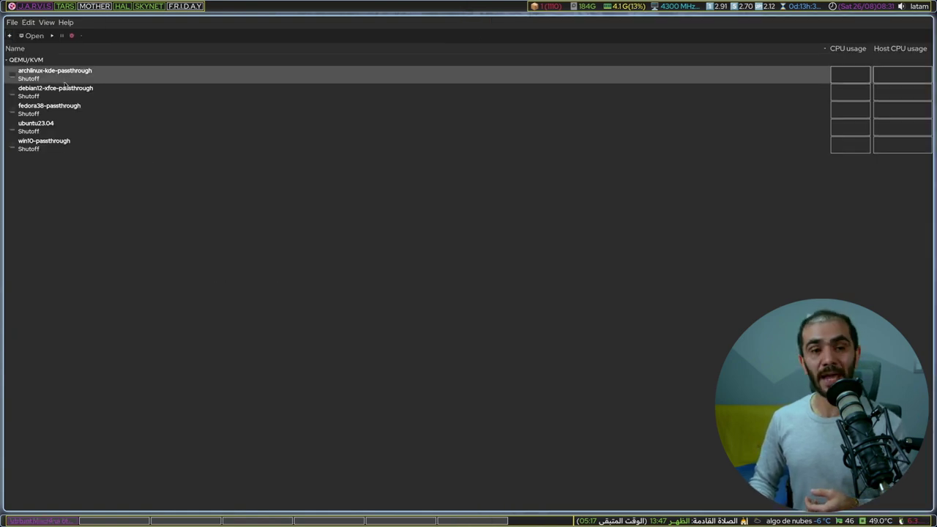
Start the archlinux-kde-passthrough virtual machine and log in to its desktop with the account password
left_click(52, 36)
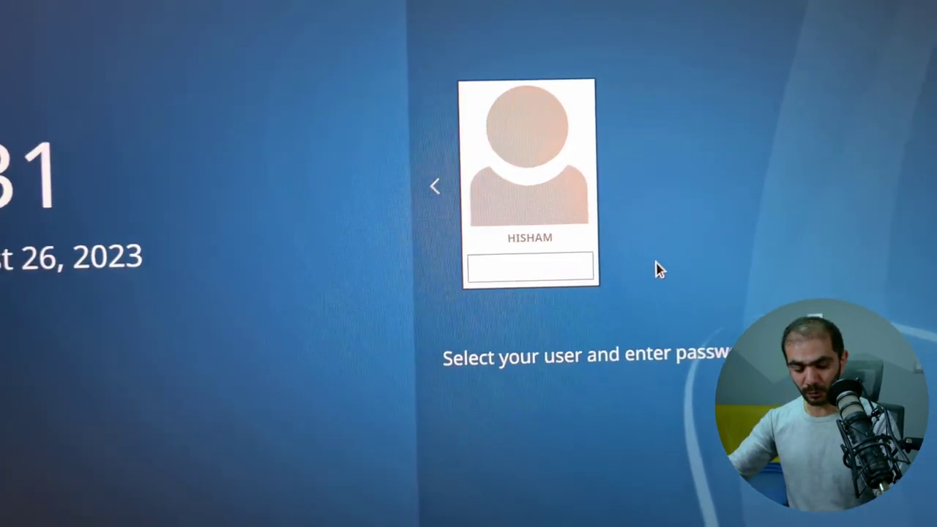
type("******")
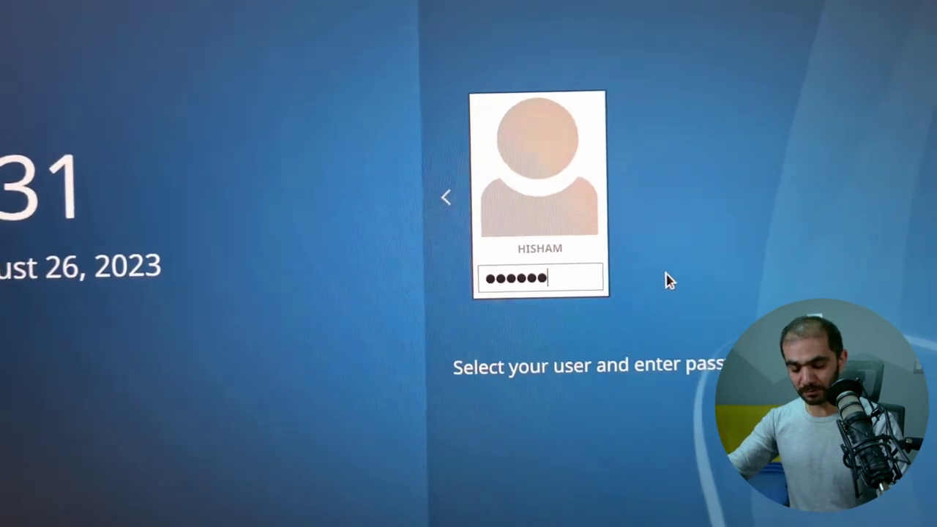
key("Return")
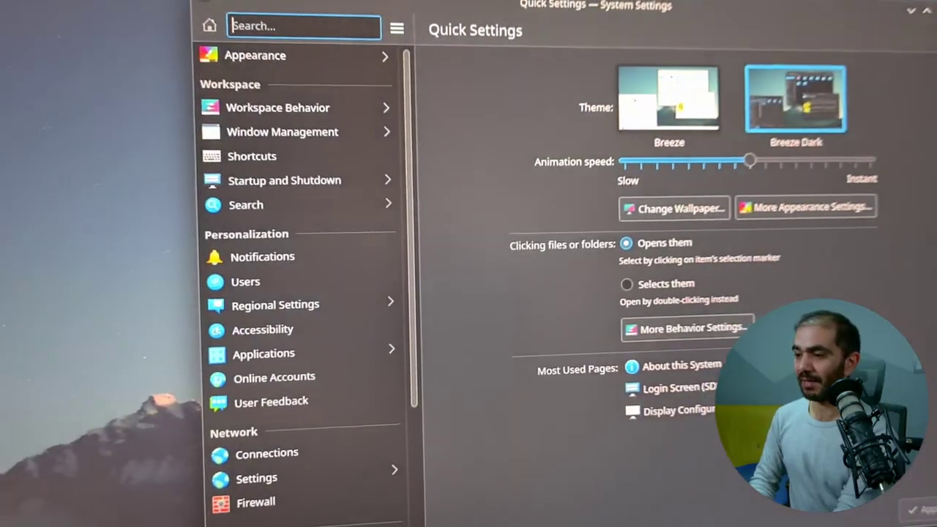
Open the About this System page in the KDE System Settings to check the graphics hardware
scroll(293, 417, "down", 5)
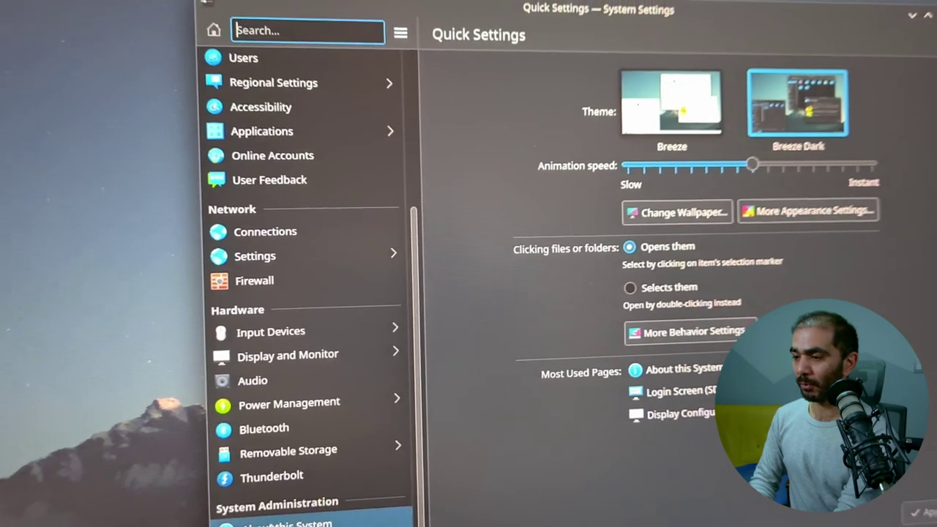
left_click(272, 513)
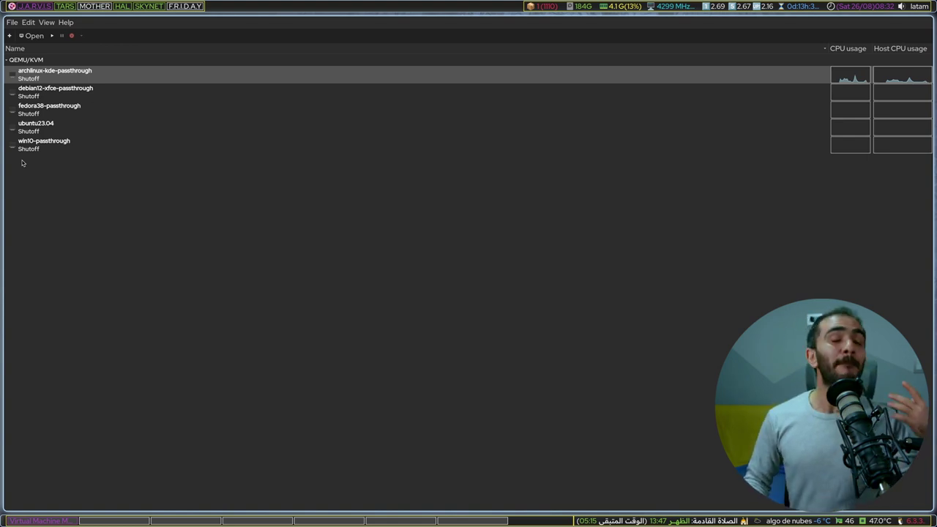
Open the console of the win10-passthrough virtual machine and start the machine
left_click(43, 149)
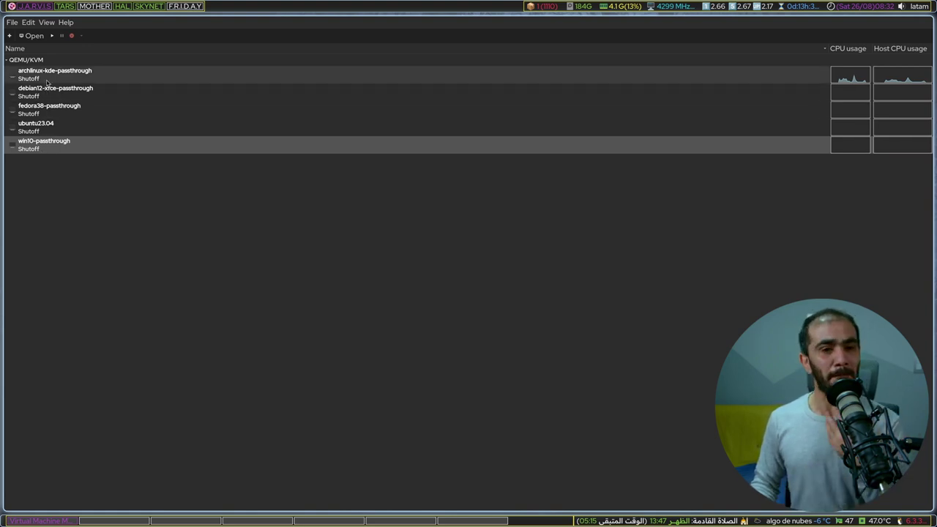
left_click(31, 35)
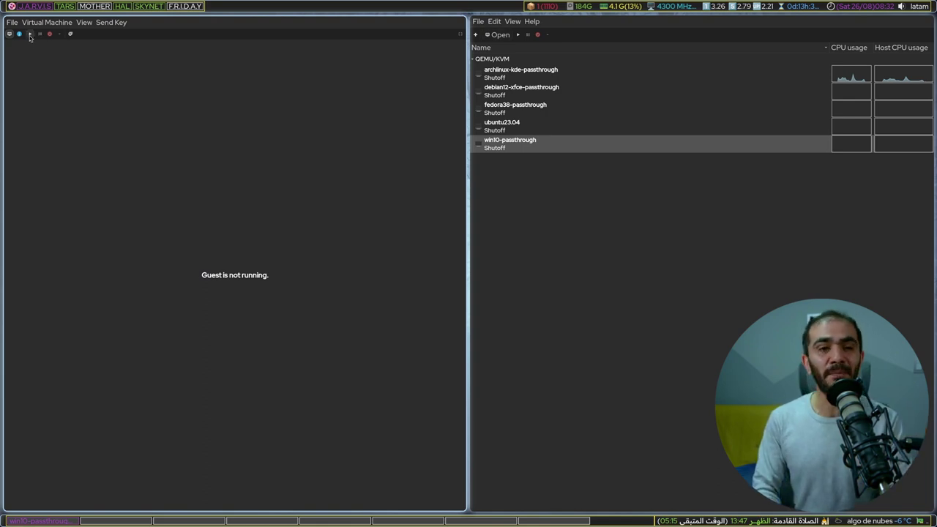
left_click(30, 35)
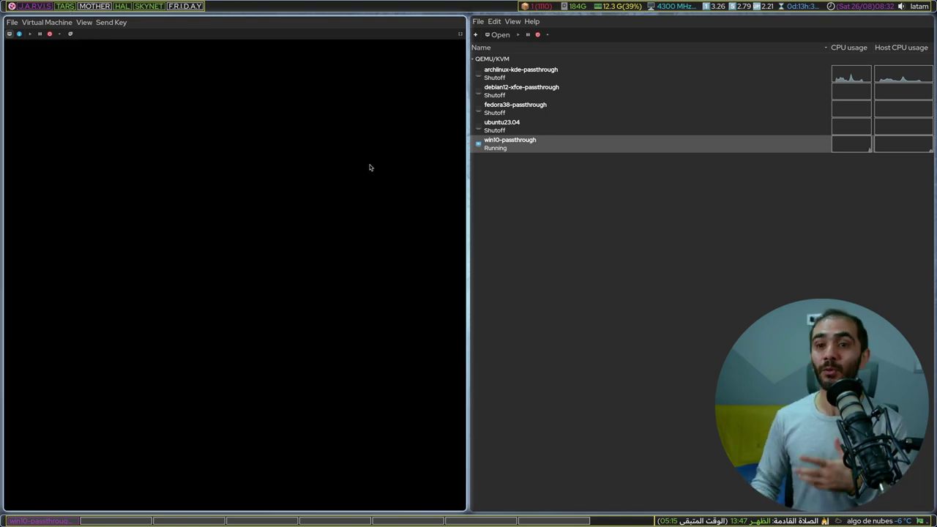
Widen the win10-passthrough console window to about 70% of the screen beside the virtual machine list
key("super+l")
key("super+l")
key("super+l")
key("super+l")
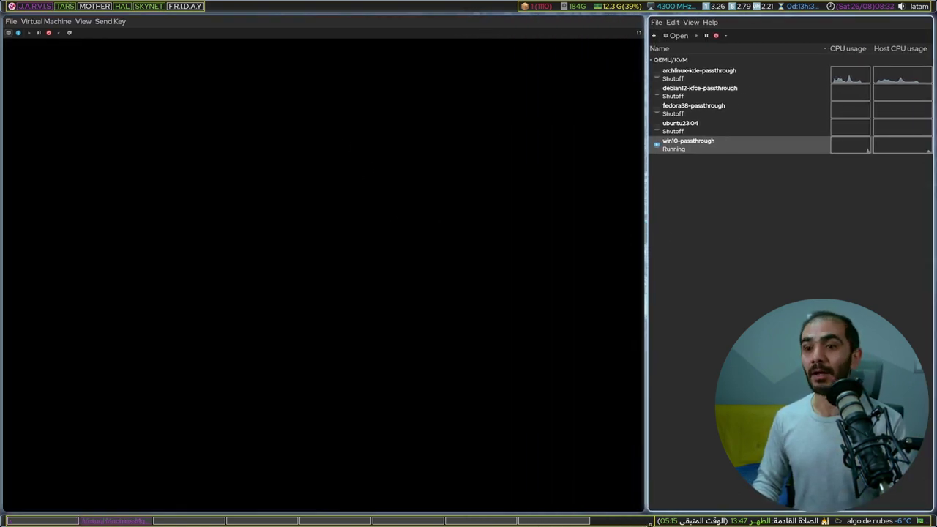
left_click_drag(648, 523, 658, 520)
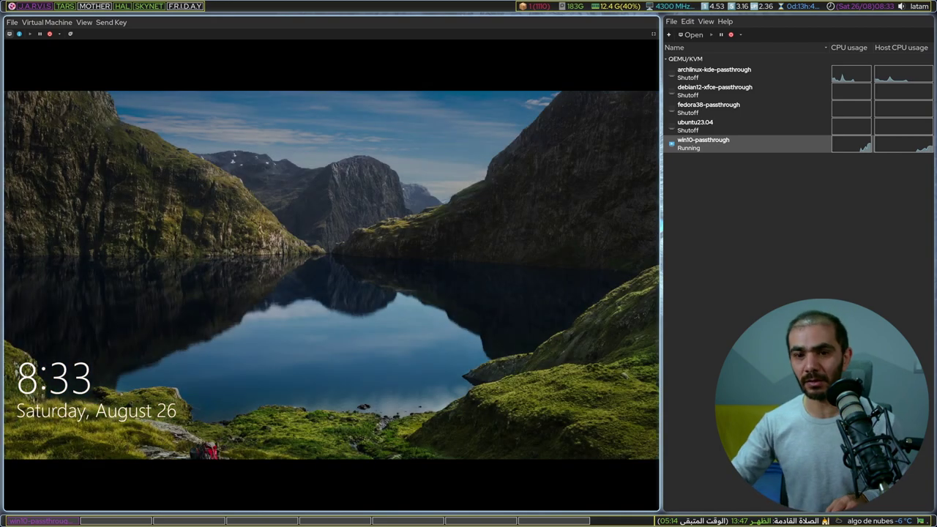
Dismiss the Windows lock screen and sign in to the guest with the account password
key("Return")
type("*")
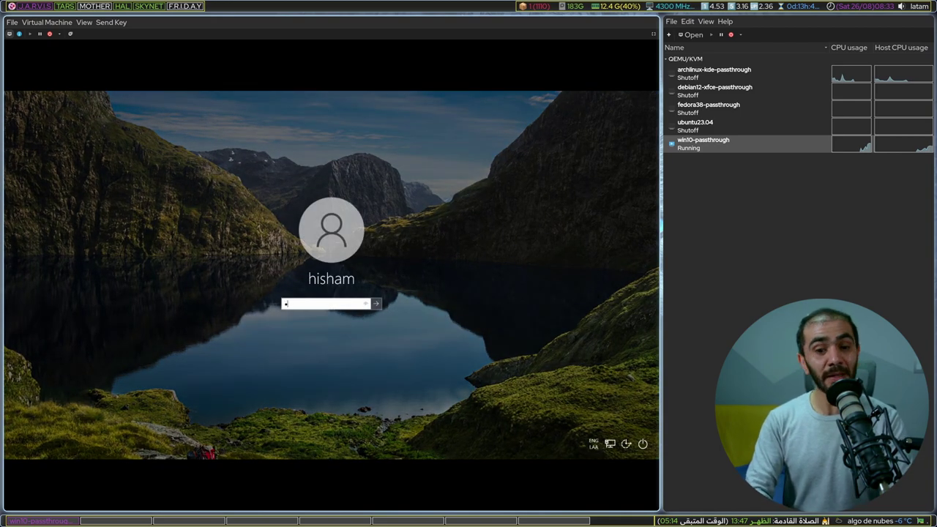
type("******")
key("Return")
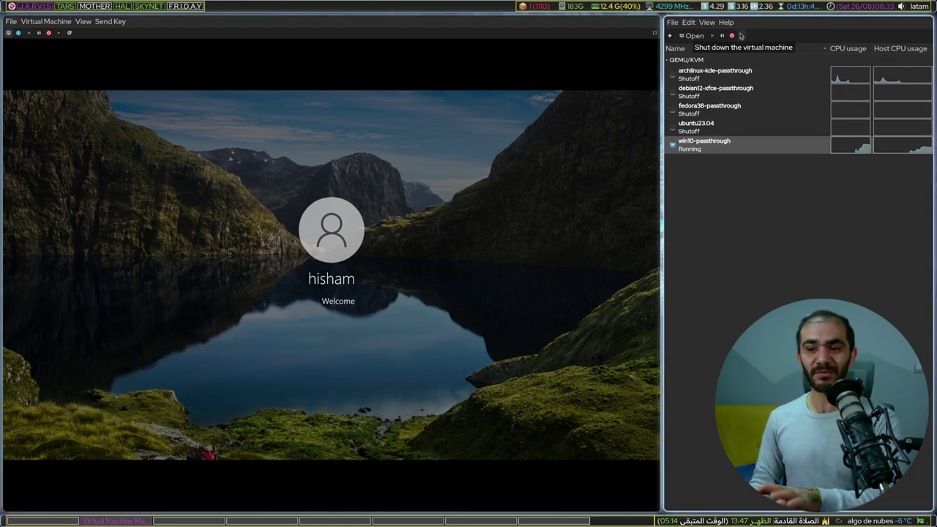
Switch to the browser and examine the prerequisites and virtual GPU types on the ArchWiki Intel GVT-g page
left_click(74, 6)
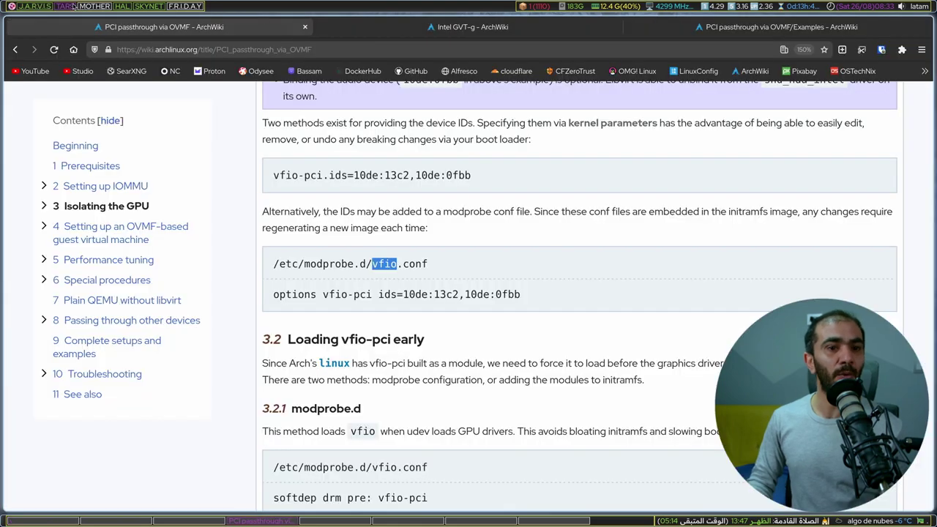
left_click(478, 29)
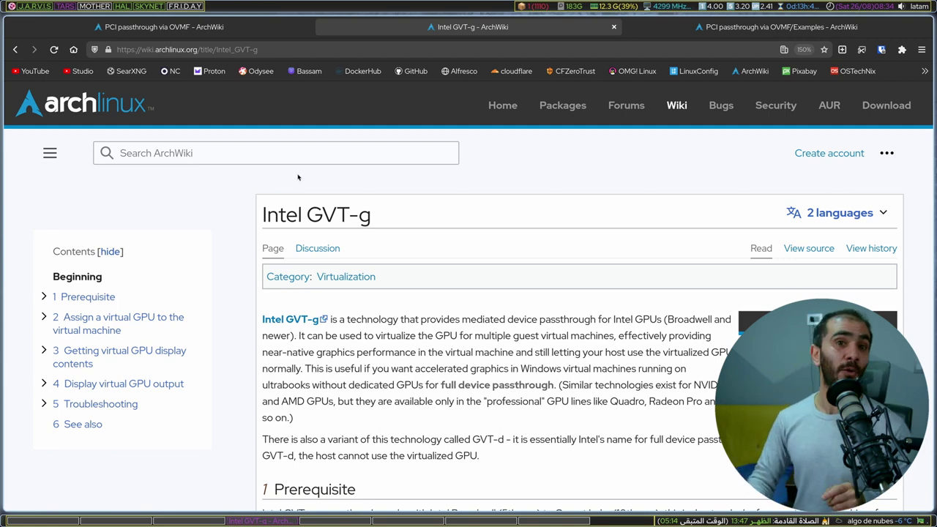
scroll(453, 247, "down", 5)
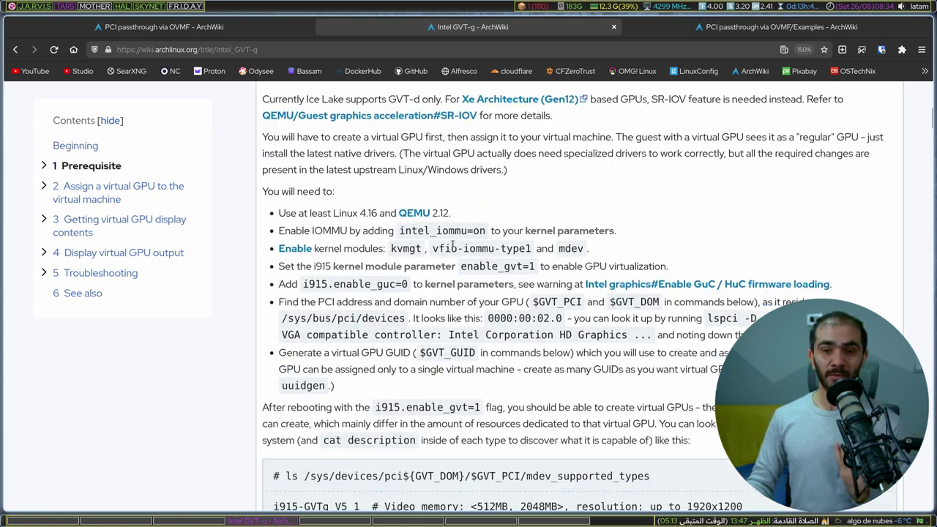
scroll(453, 246, "down", 3)
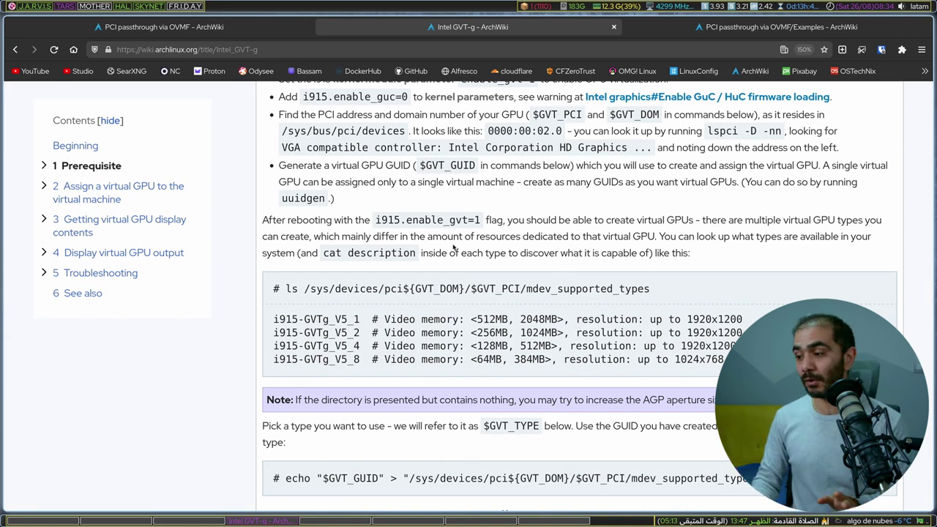
key("Home")
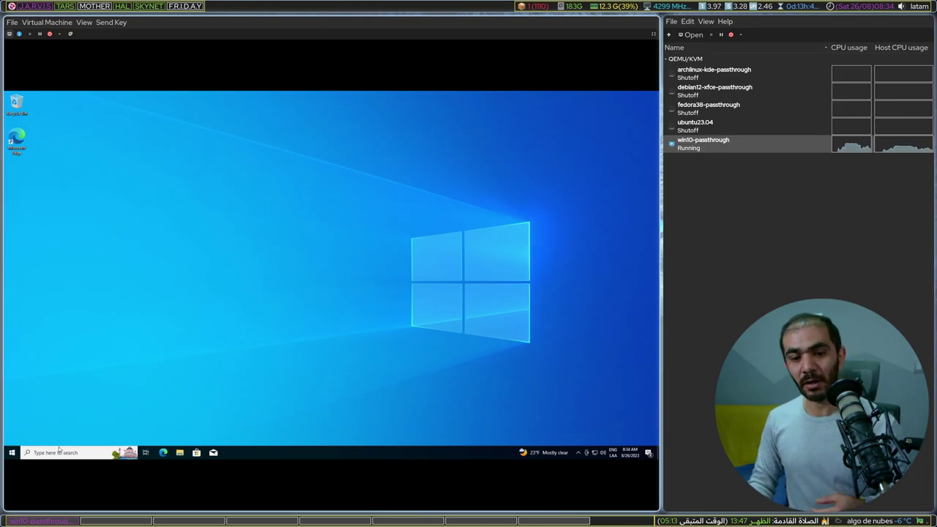
Open Device Manager in the Windows 10 guest and expand Display adapters to check its graphics devices
left_click(12, 452)
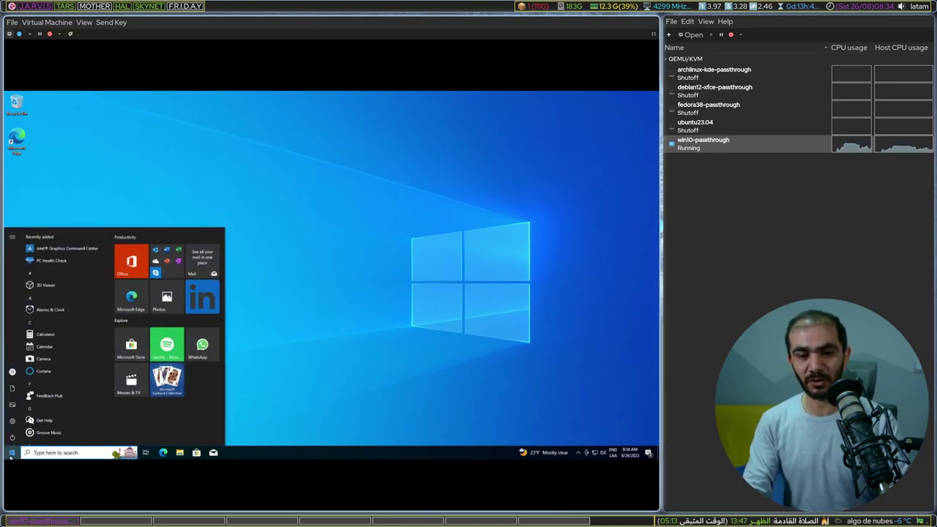
type("devic")
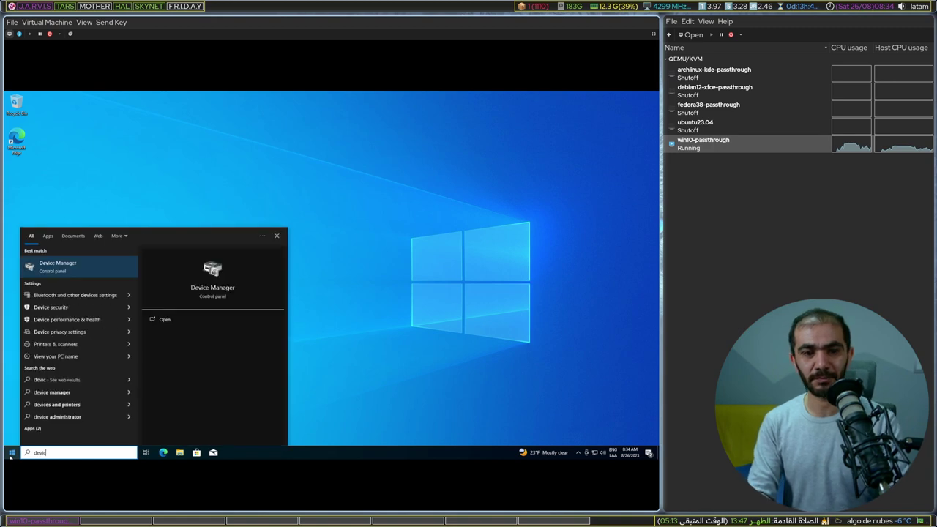
key("Return")
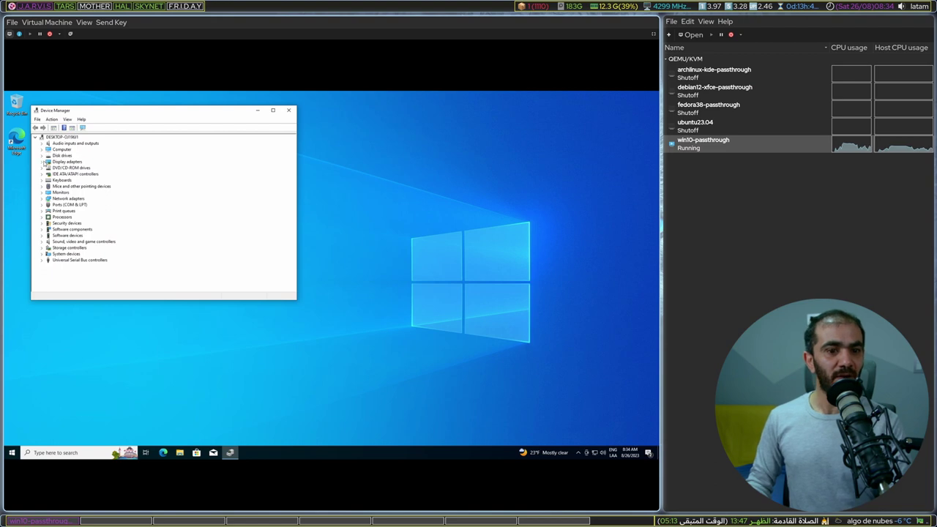
left_click(41, 162)
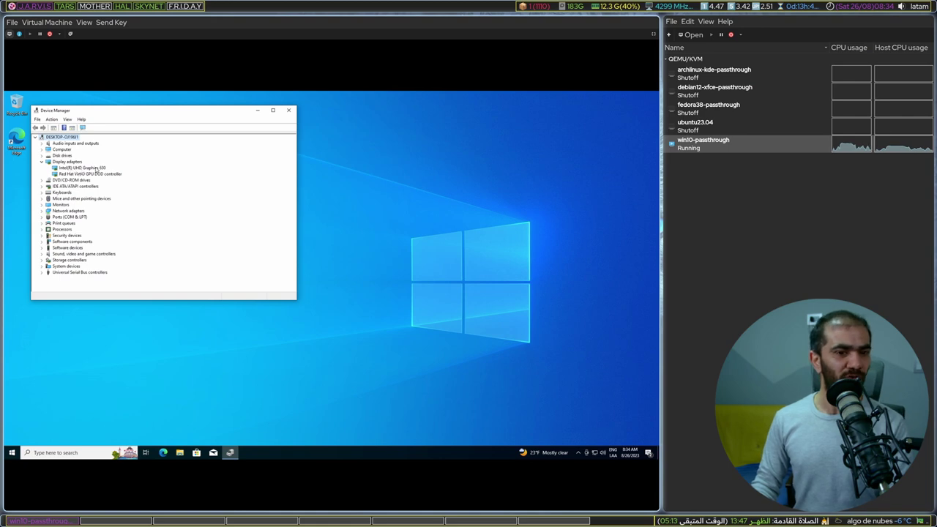
Close Device Manager in the Windows 10 guest and open Task Manager's detailed view to examine the performance graphs of GPU 0
left_click(289, 110)
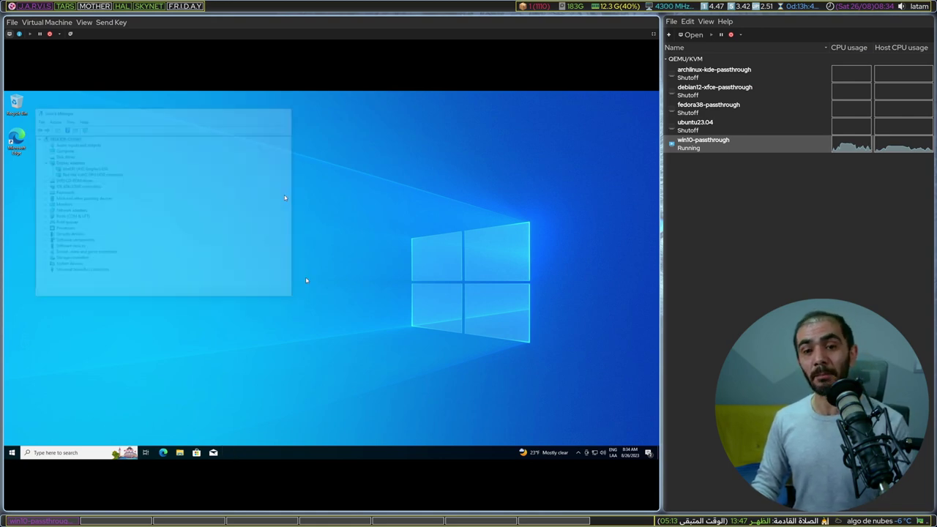
right_click(371, 450)
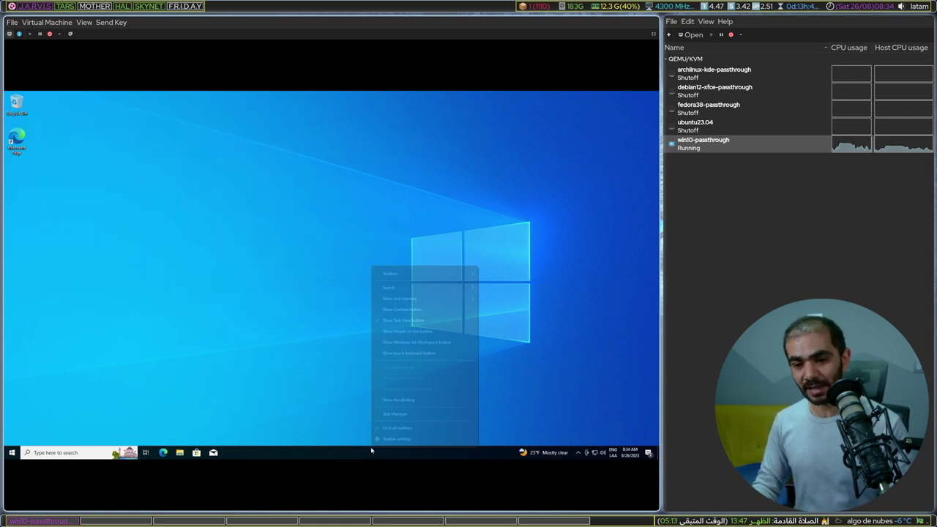
left_click(384, 414)
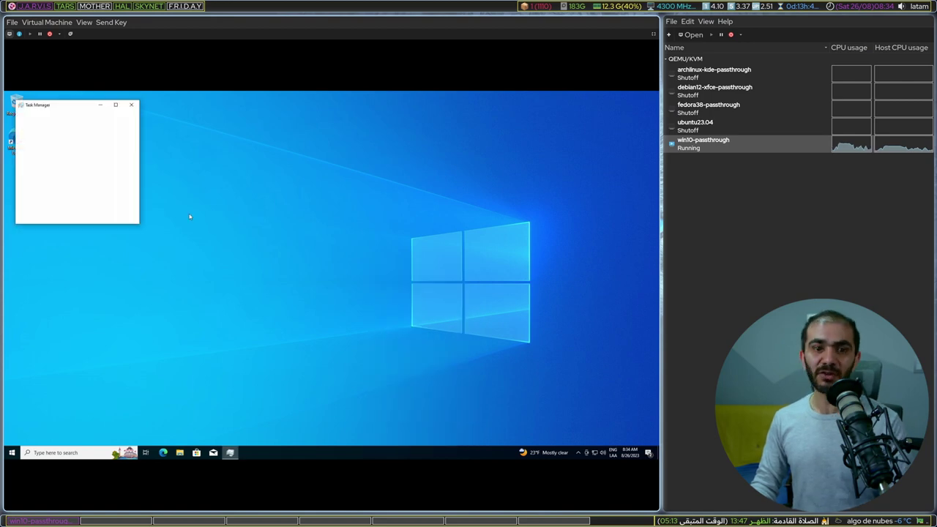
left_click(45, 216)
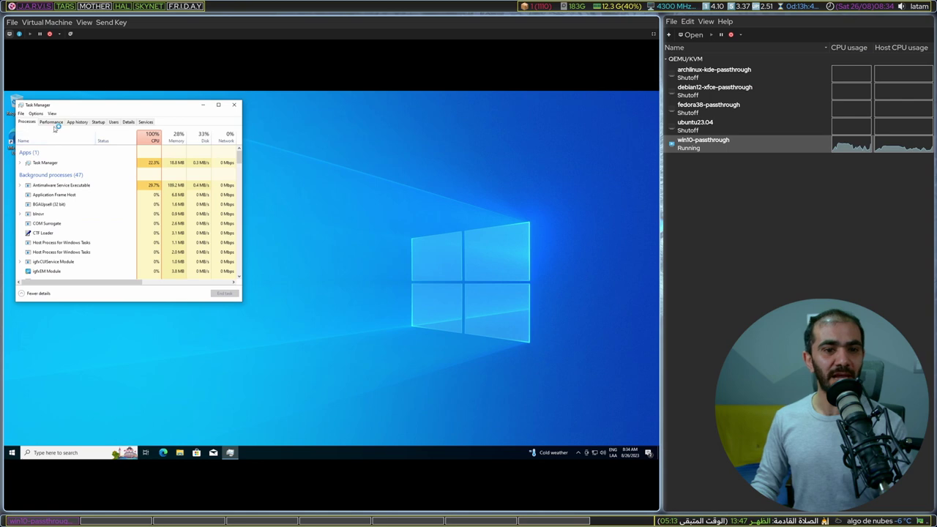
left_click(52, 122)
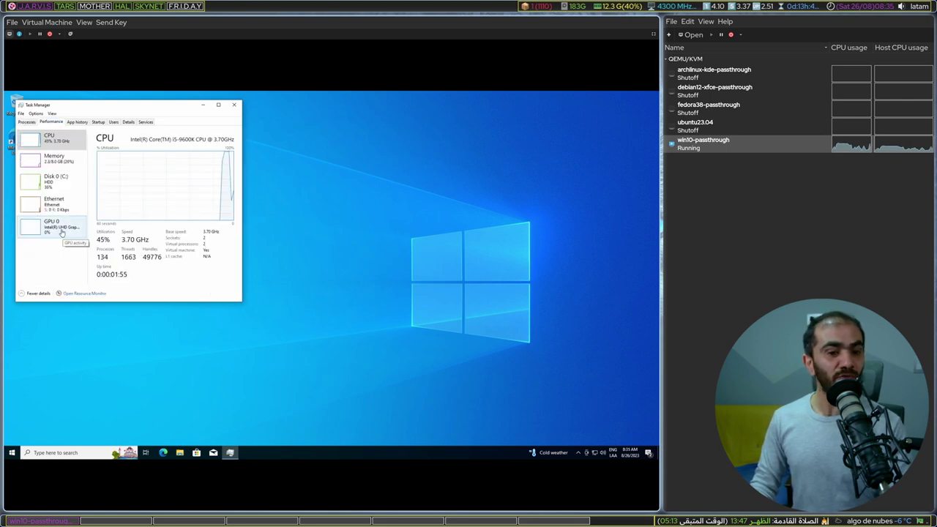
left_click(61, 233)
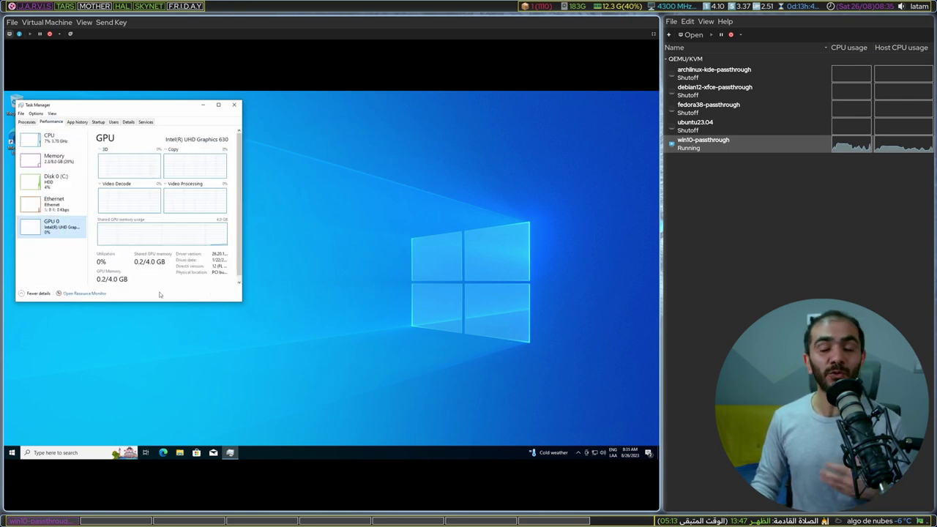